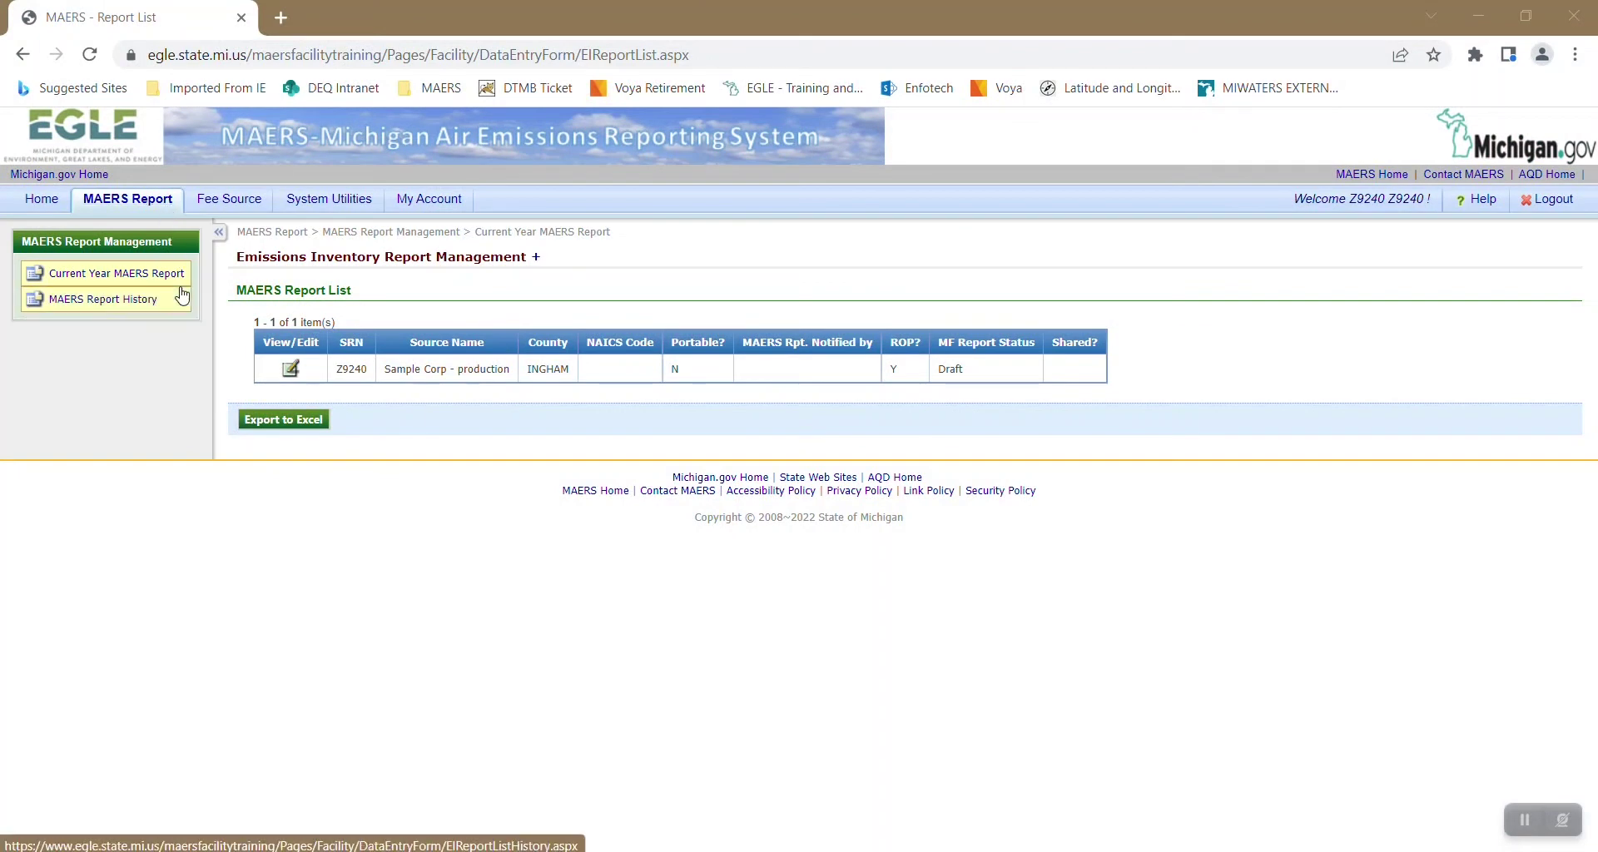
# Open the Sample Corp - production report and examine its emission unit list and the emission units associated with reporting group RGCOAT.
pyautogui.click(295, 368)
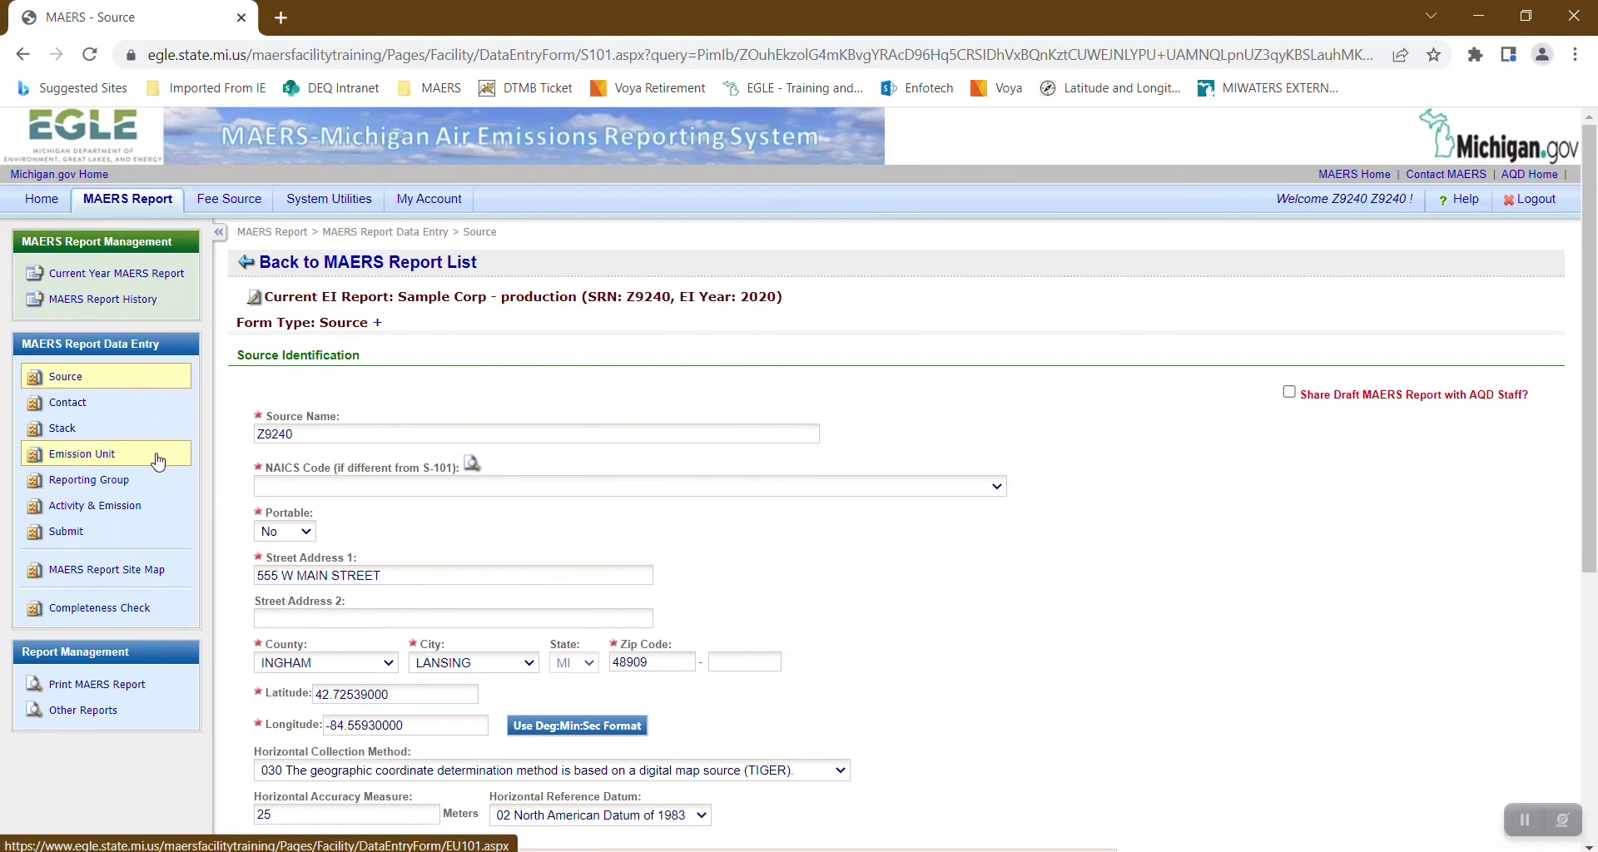
pyautogui.click(158, 461)
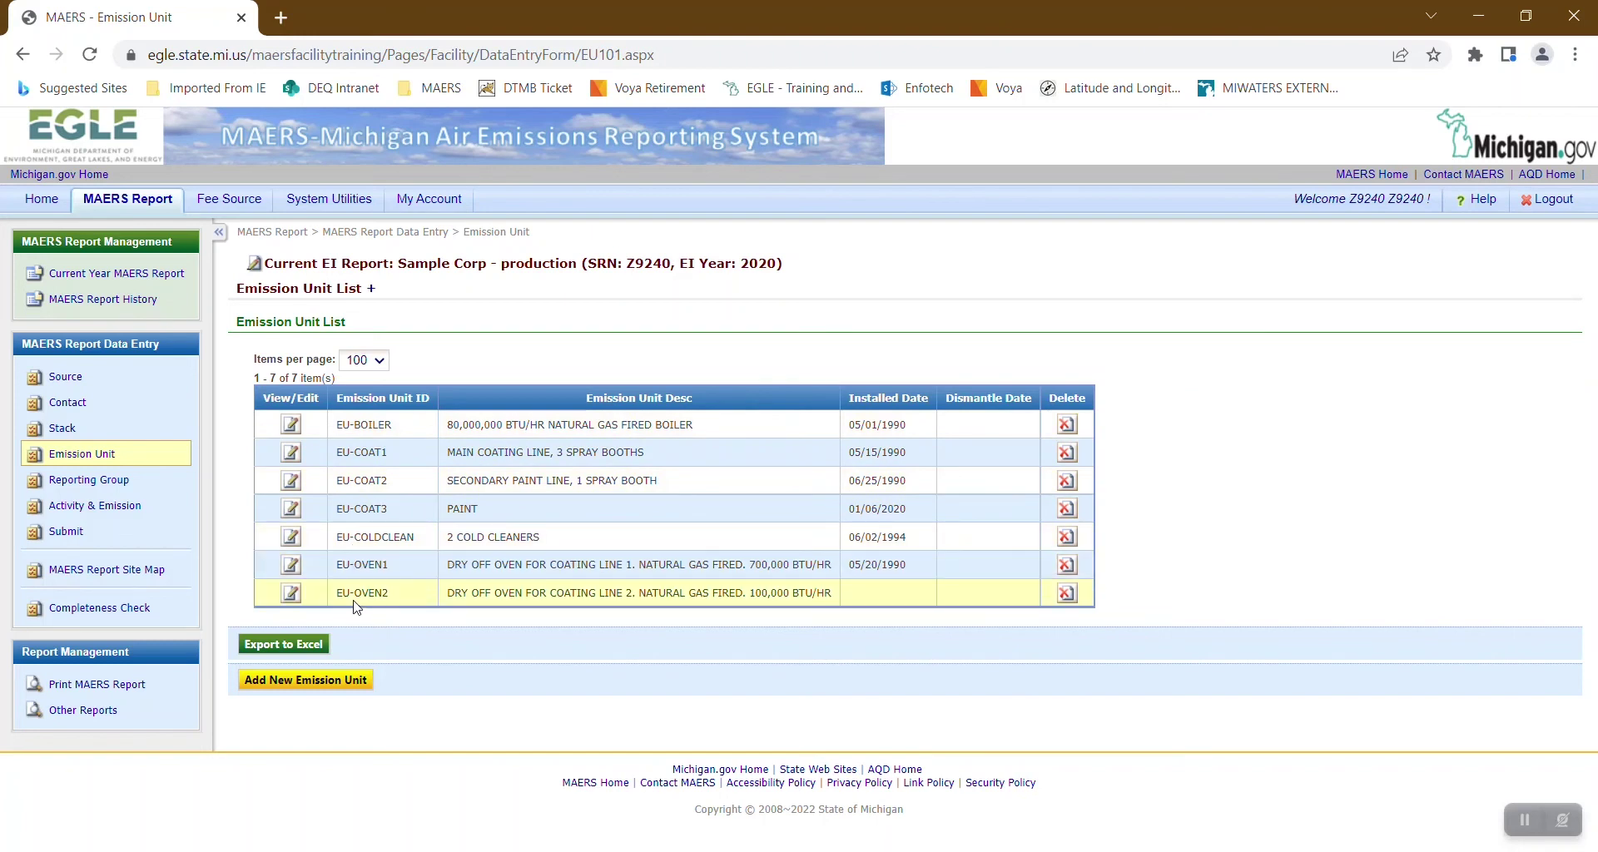
pyautogui.click(165, 485)
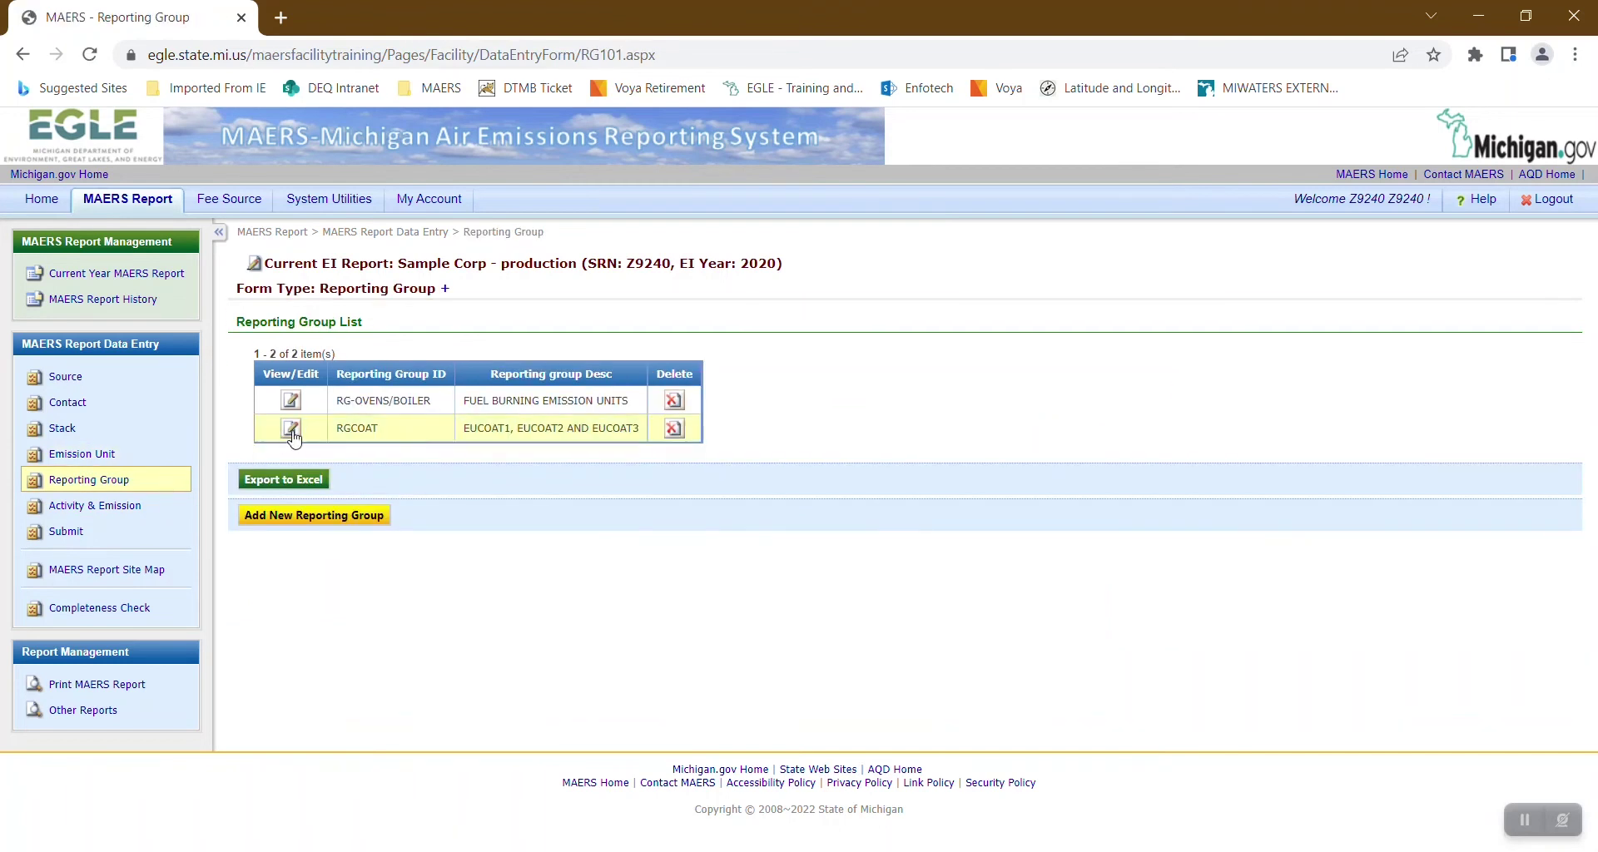
pyautogui.click(291, 430)
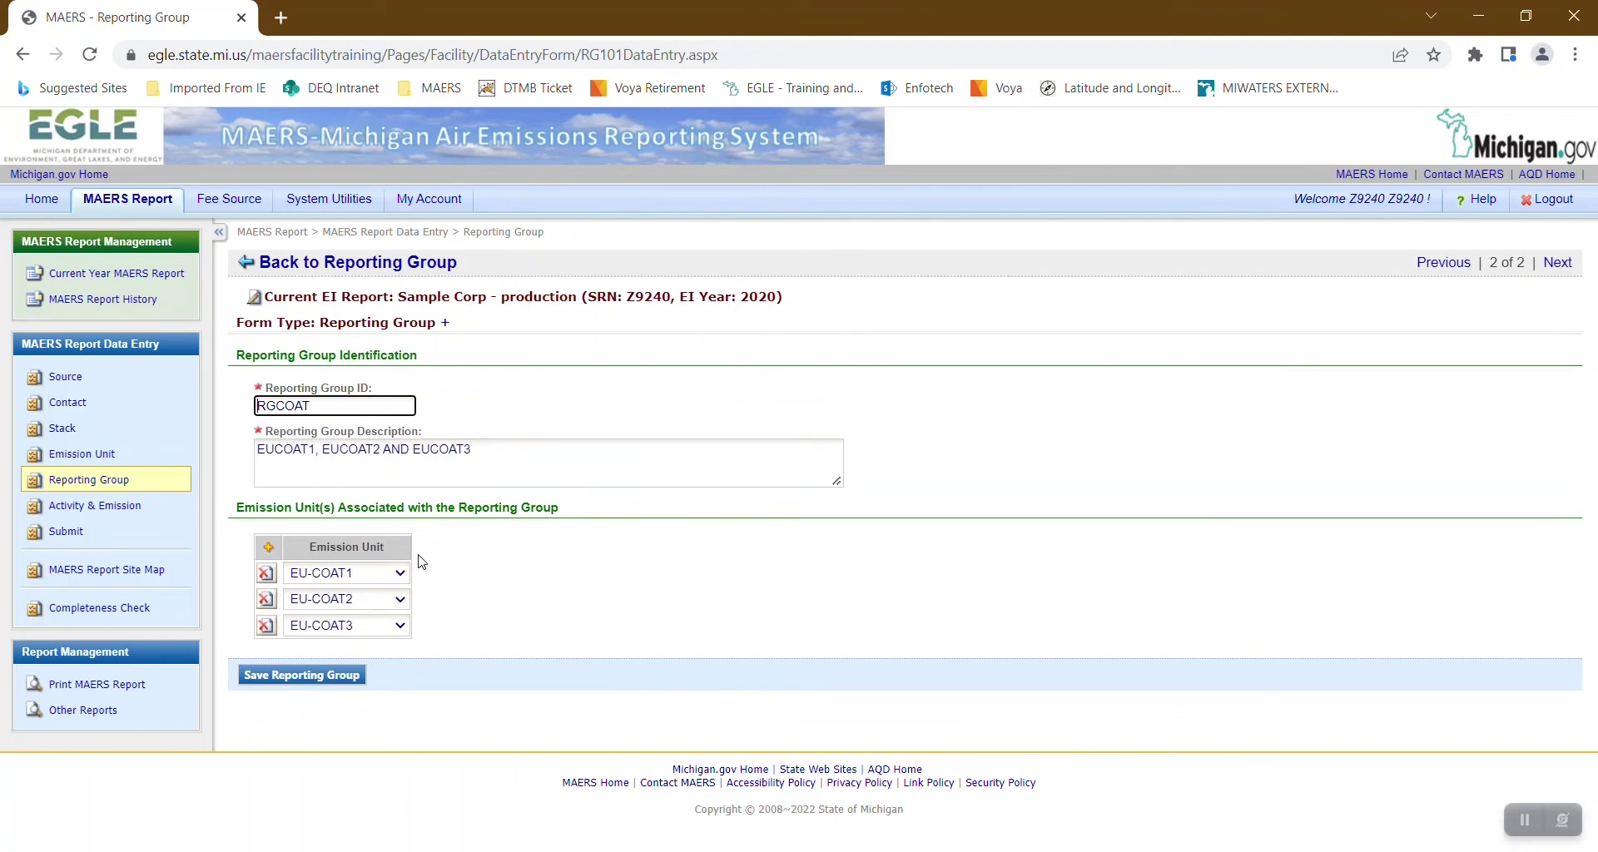
# Examine the activity details, operating schedule and material information reported for reporting group RGCOAT.
pyautogui.click(137, 507)
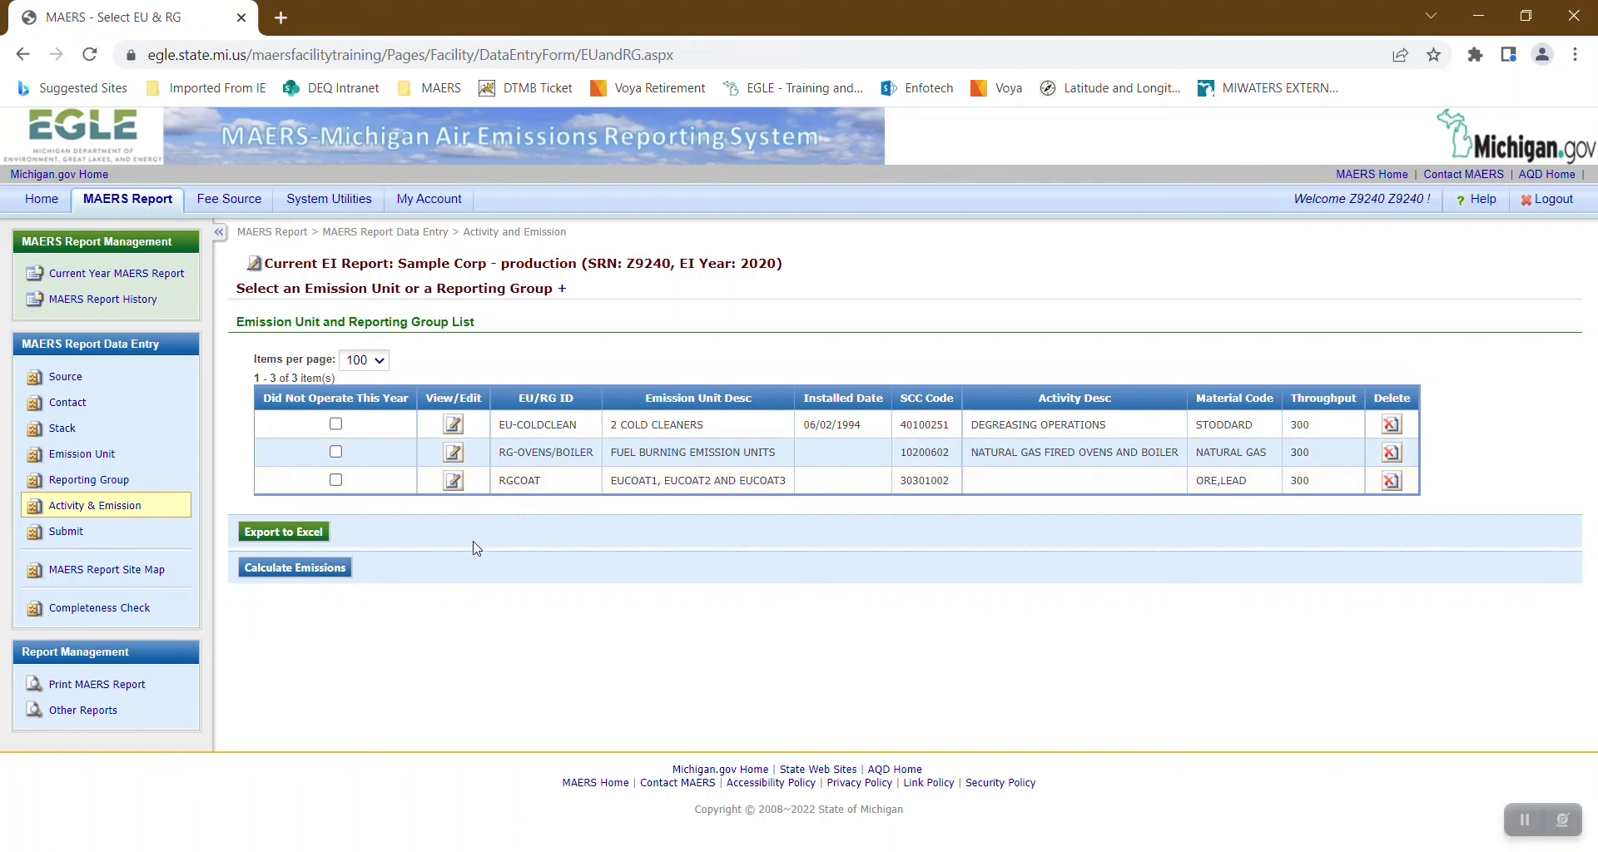
pyautogui.click(454, 483)
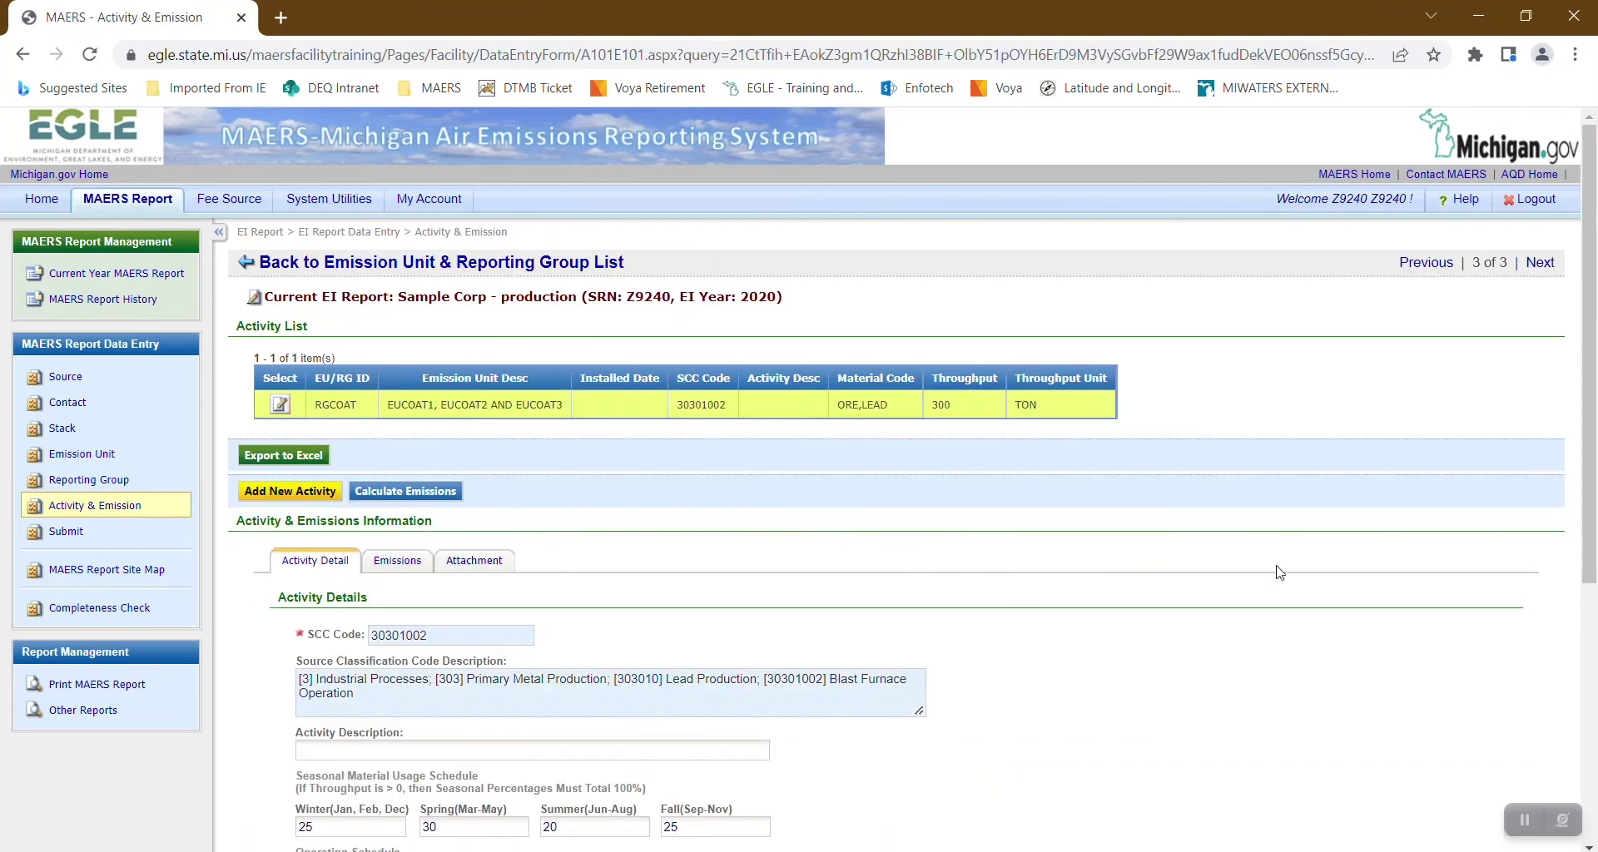
pyautogui.moveTo(1589, 532); pyautogui.dragTo(1561, 674)
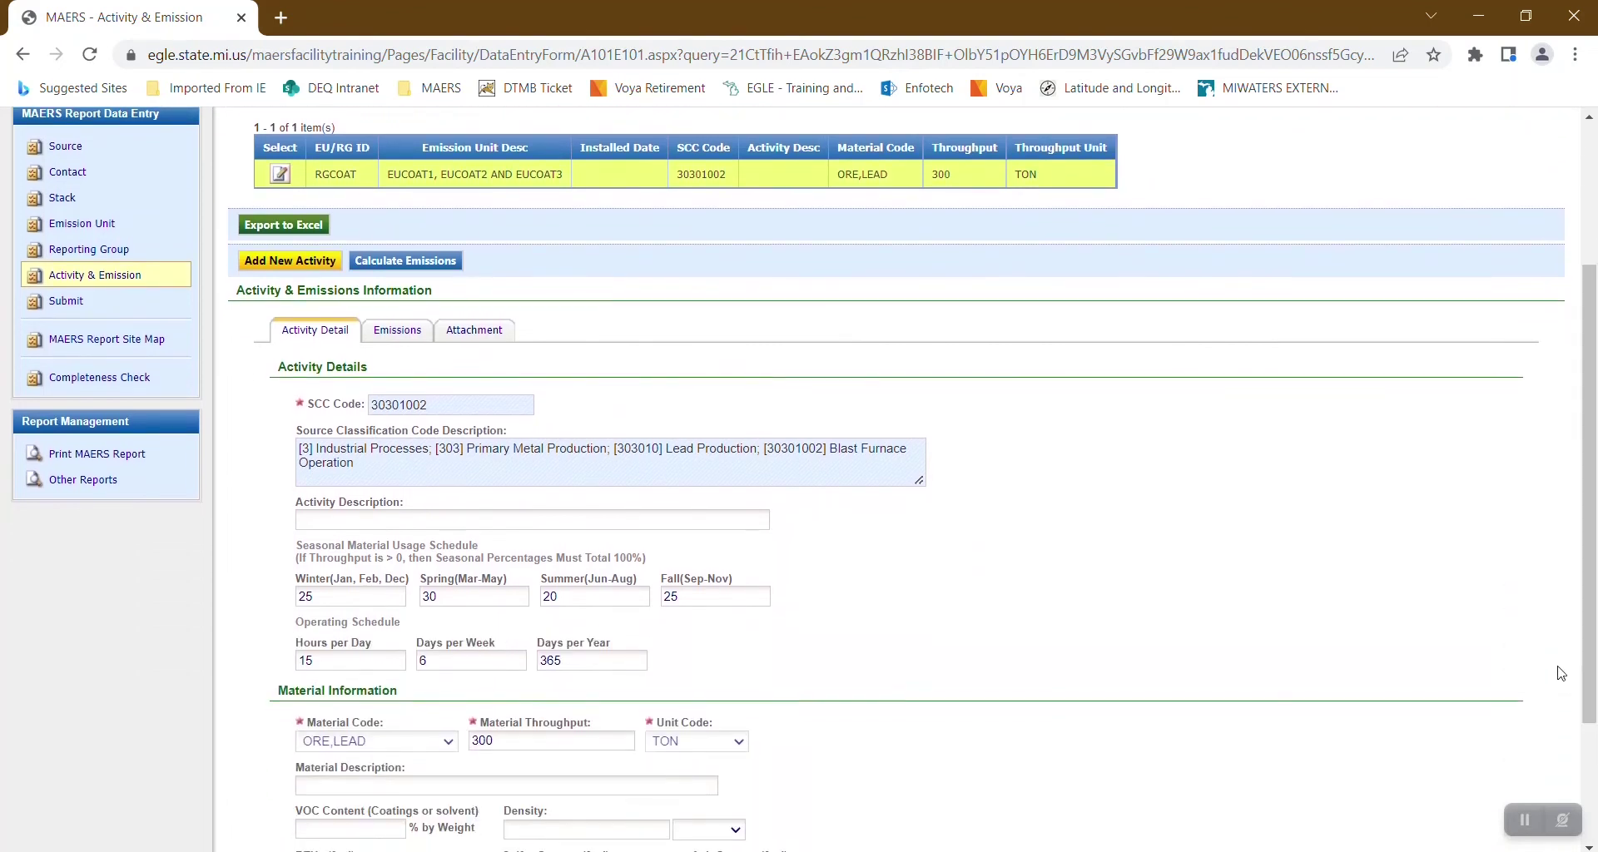
# Delete the reporting group RGCOAT from the report, including its activity and emission data.
pyautogui.click(106, 253)
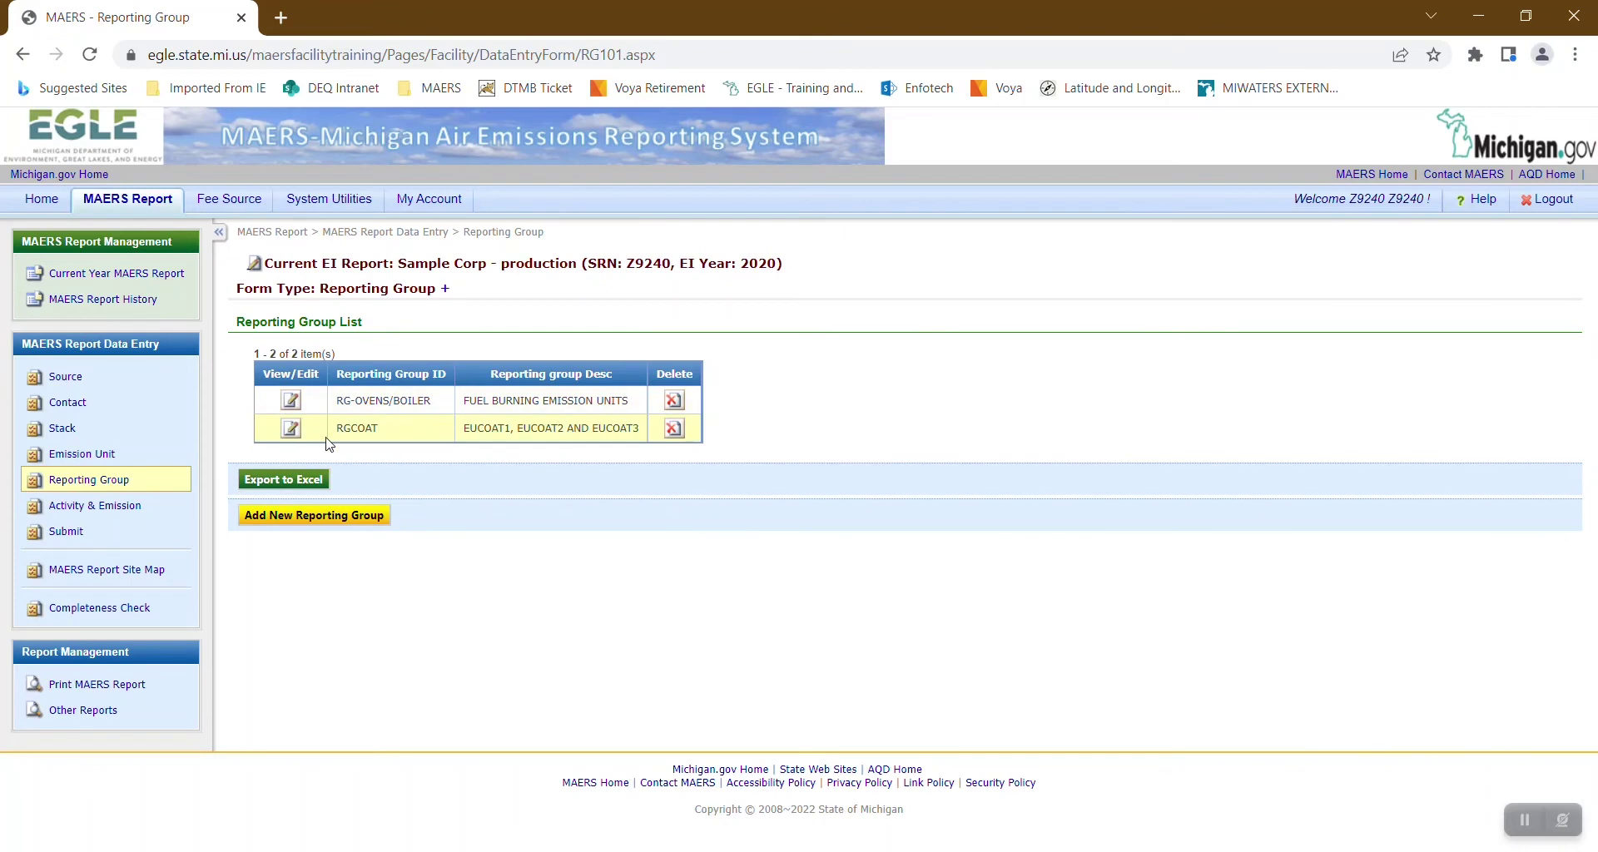
pyautogui.click(674, 428)
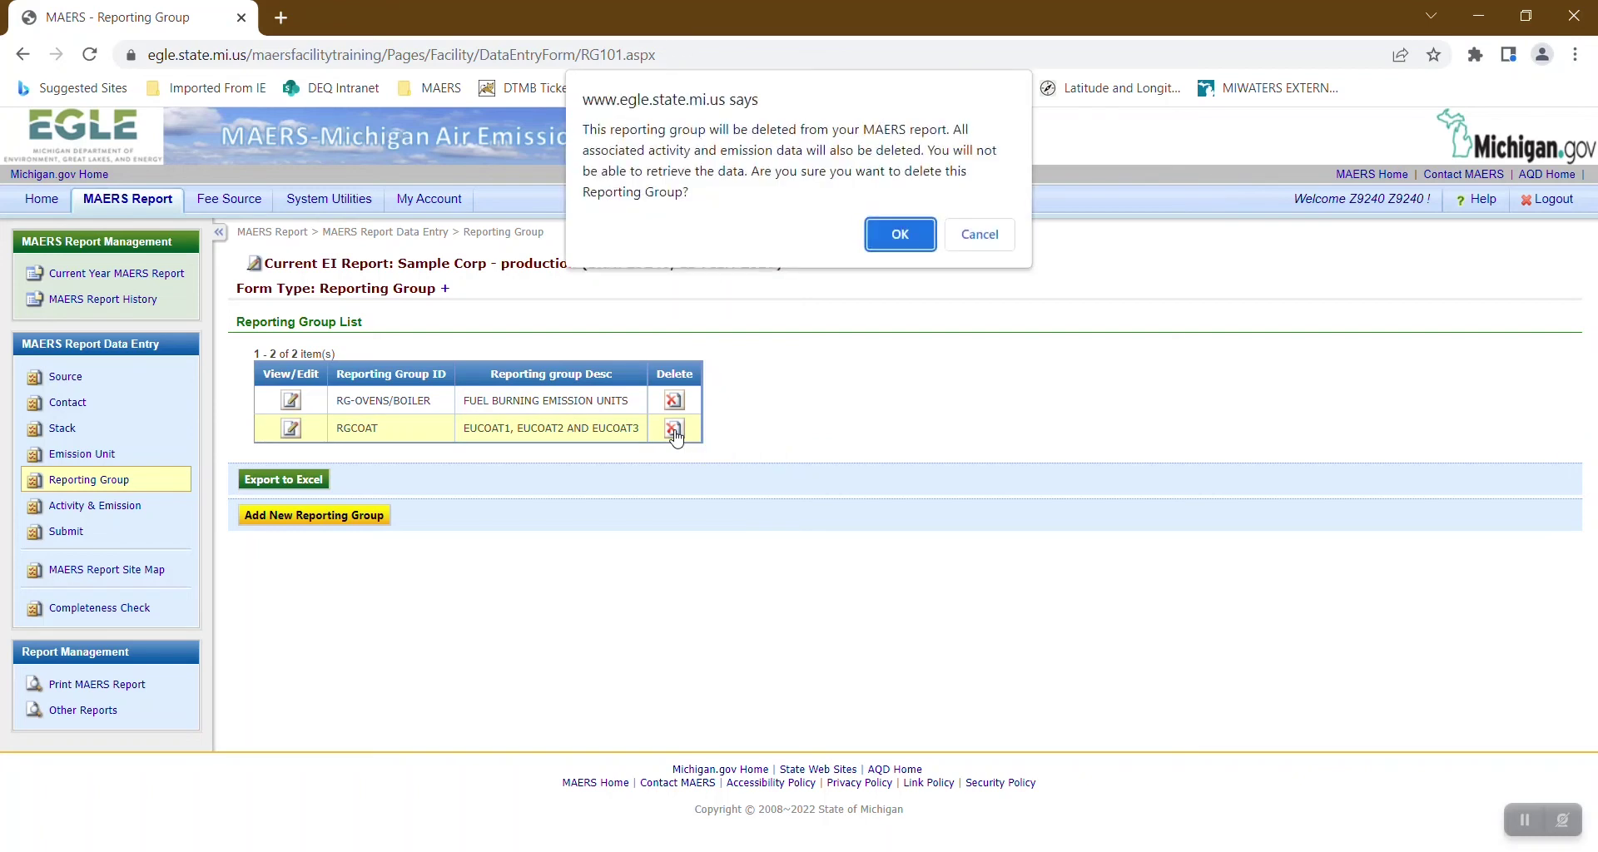
pyautogui.click(889, 244)
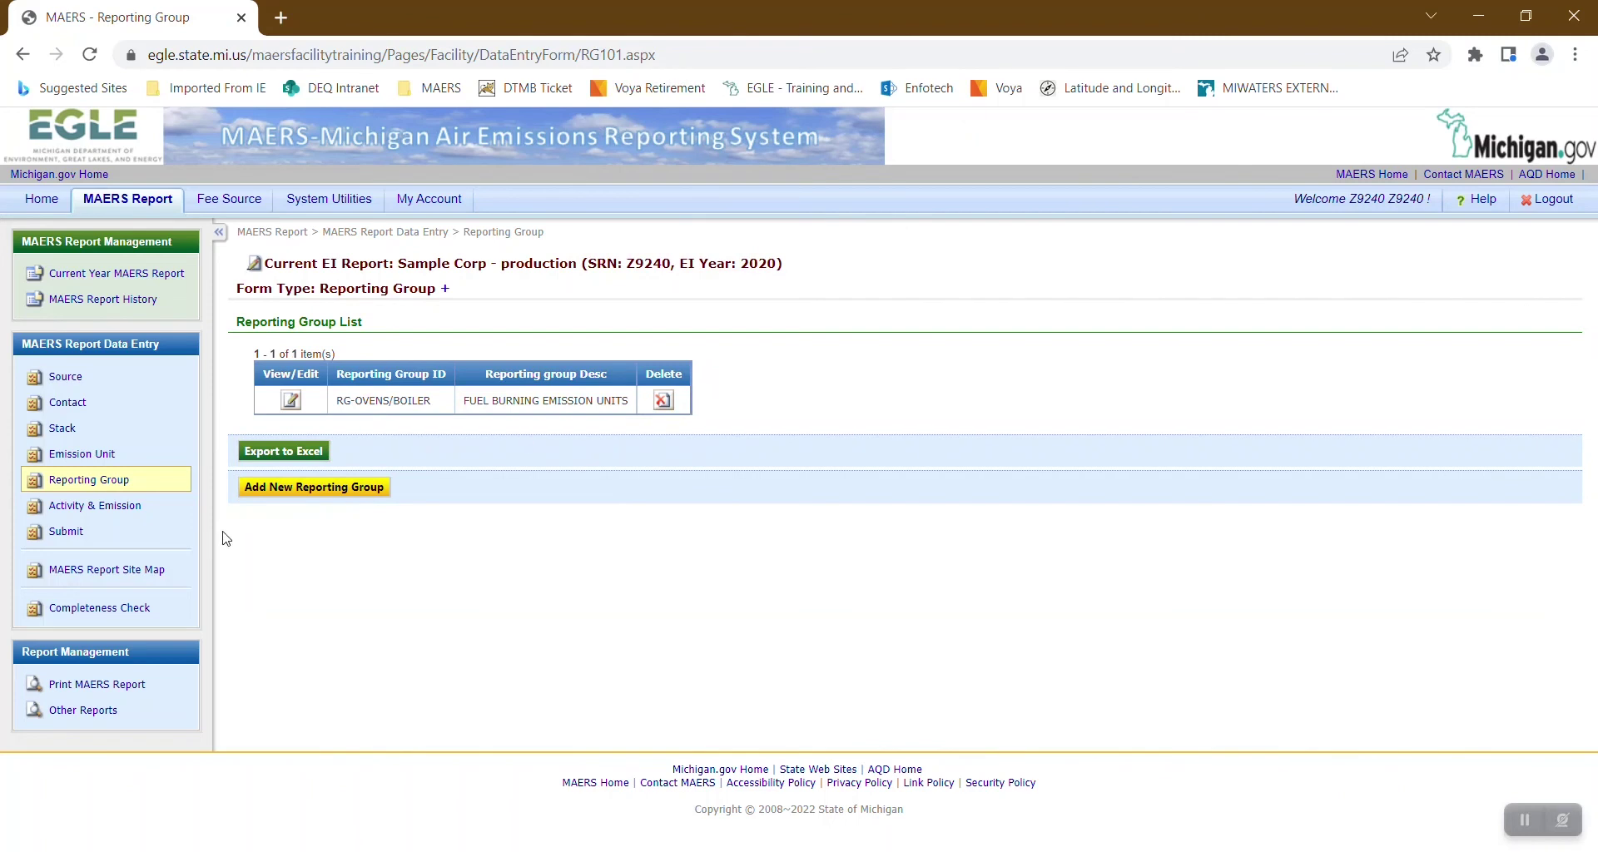
# Open the EU-COAT1 activity and assign it SCC code 30301002, Blast Furnace Operation under Primary Metal Production, Lead Production.
pyautogui.click(153, 516)
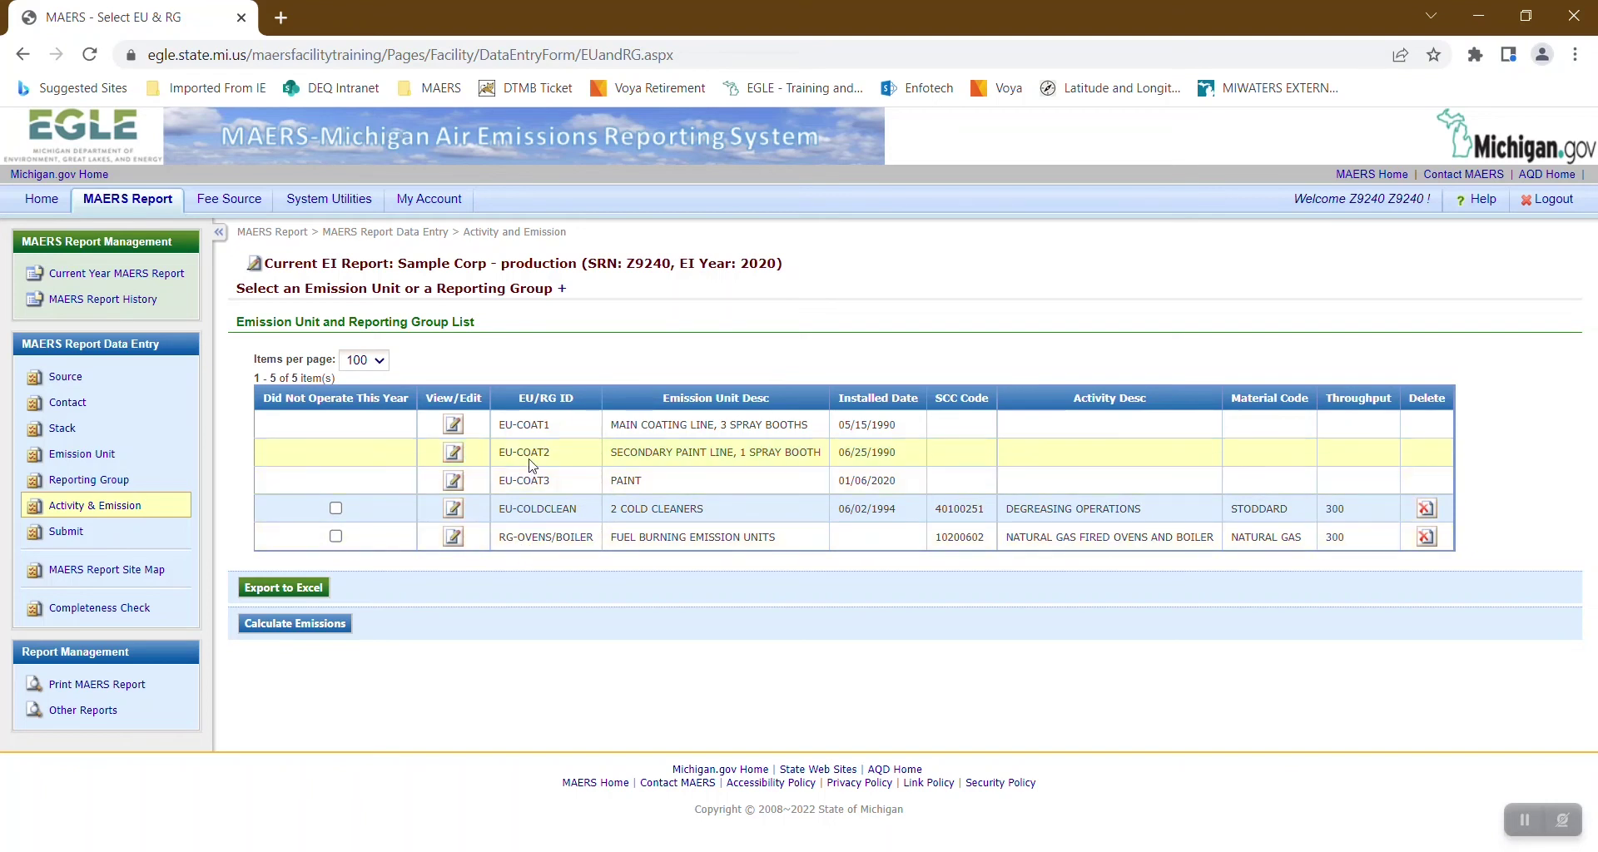
pyautogui.click(454, 426)
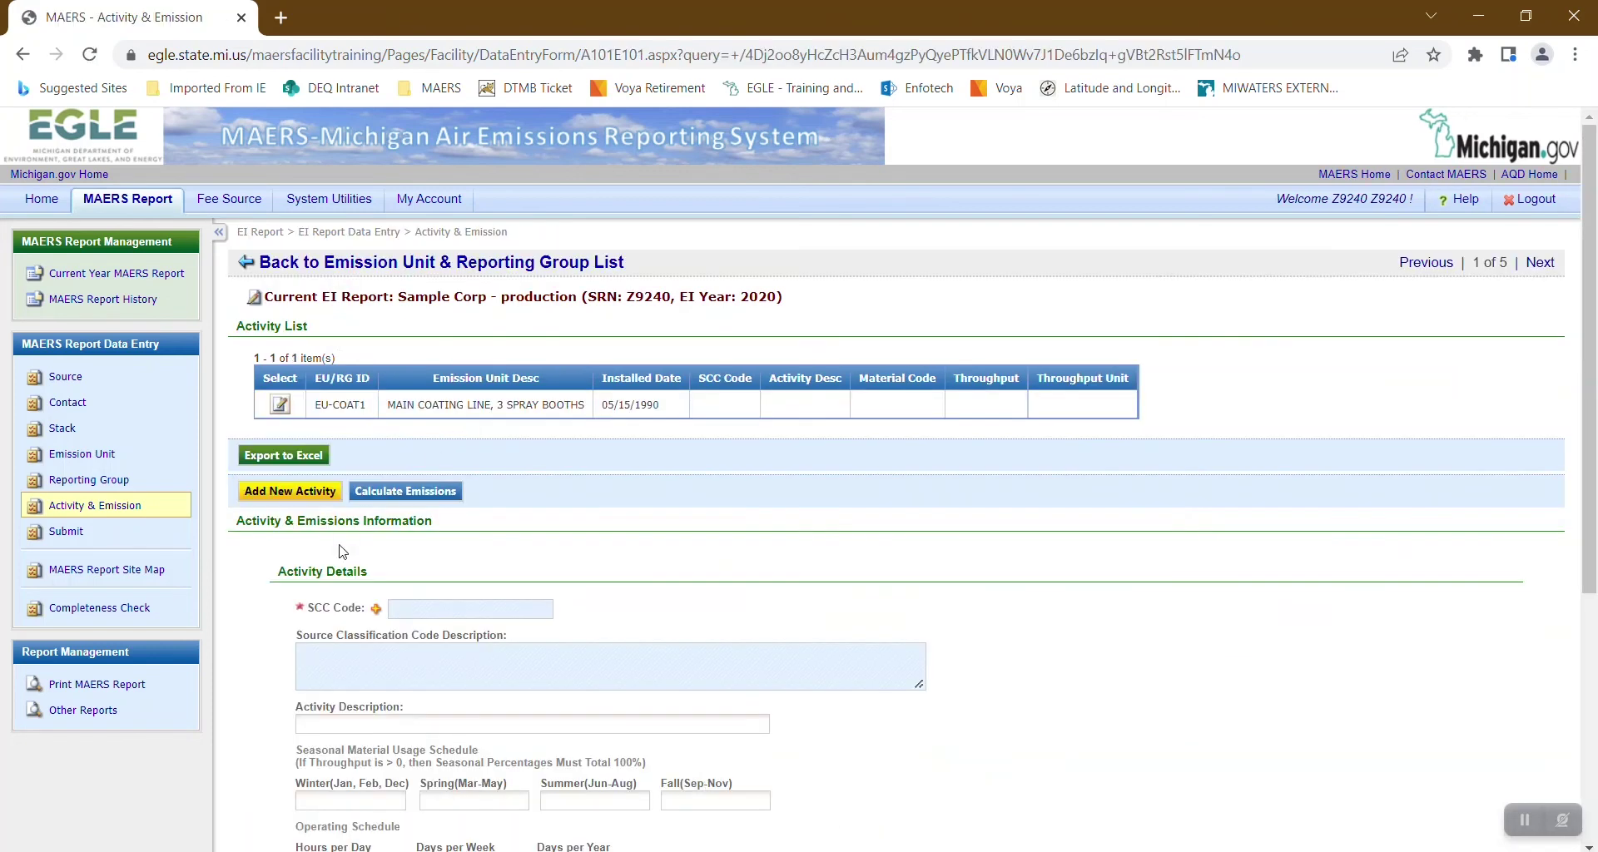
pyautogui.click(376, 610)
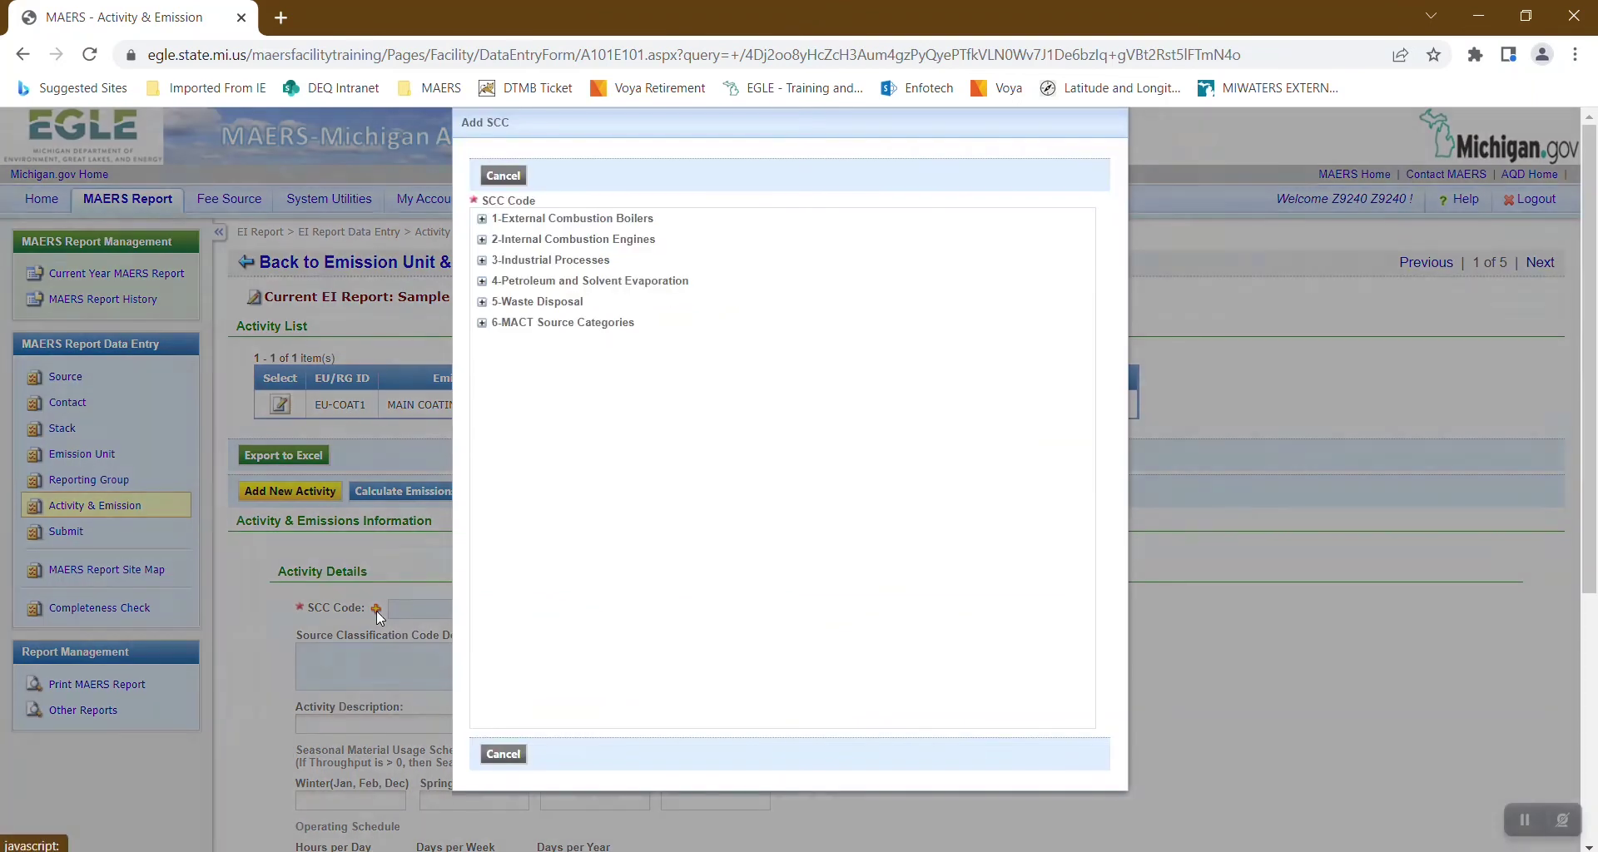
pyautogui.click(482, 262)
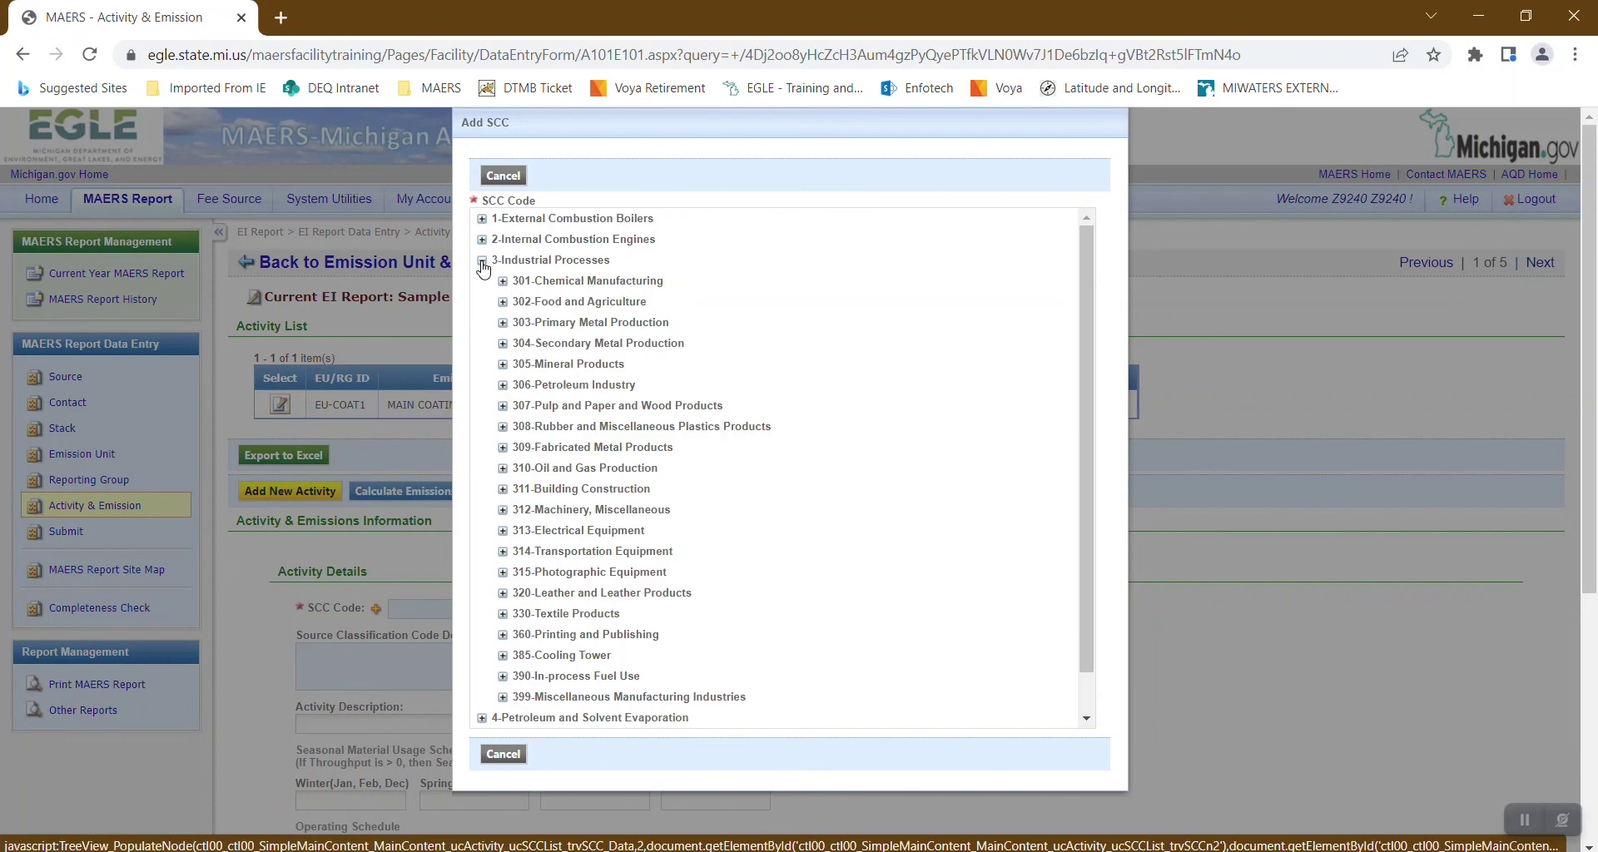
pyautogui.click(503, 324)
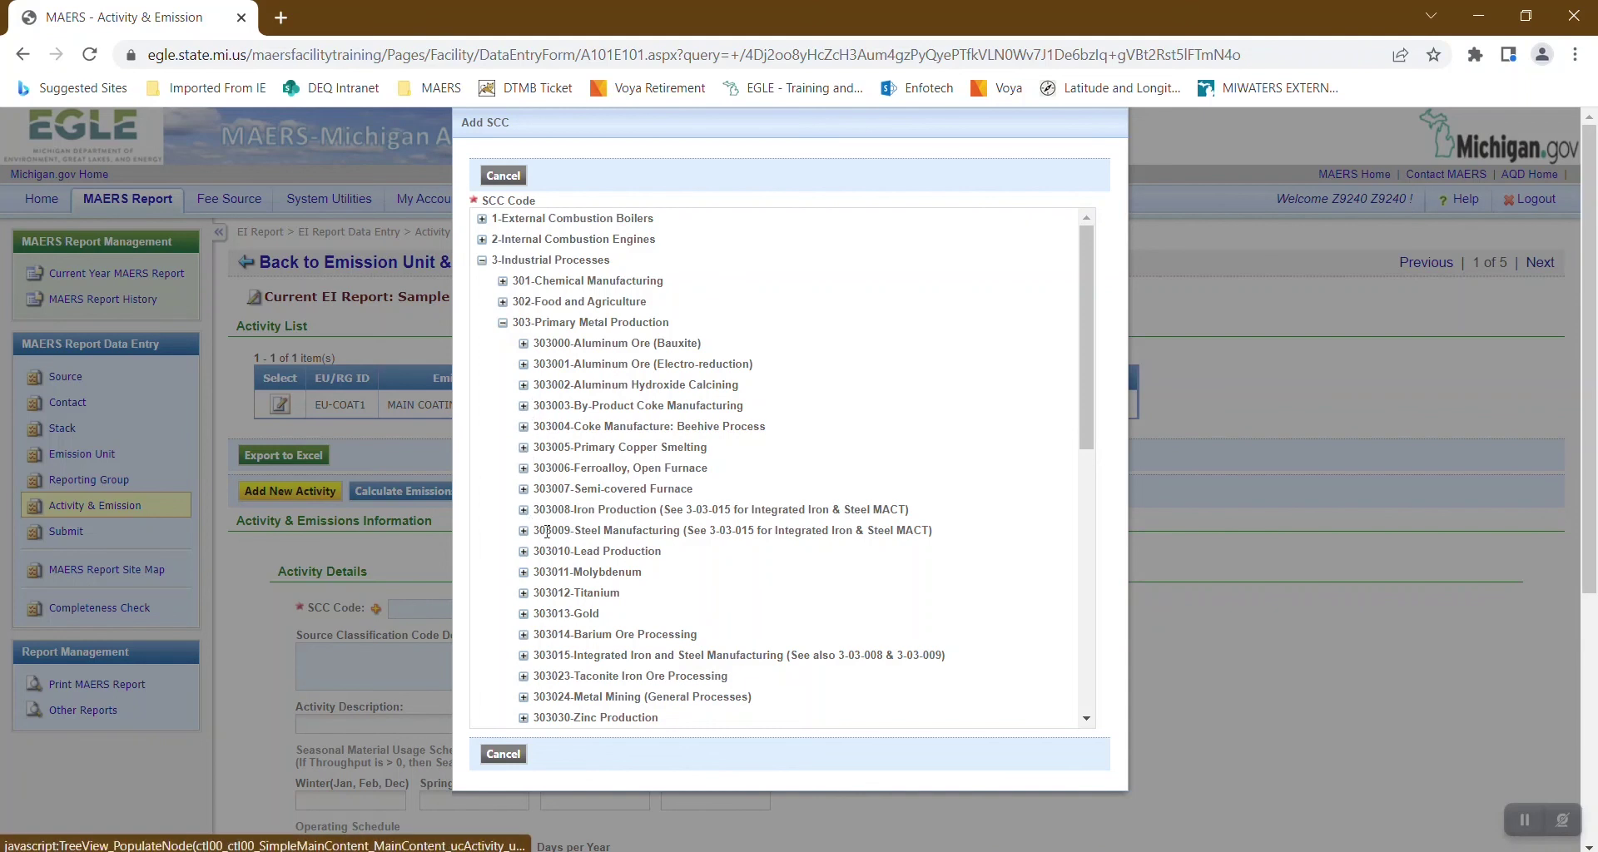
pyautogui.click(523, 552)
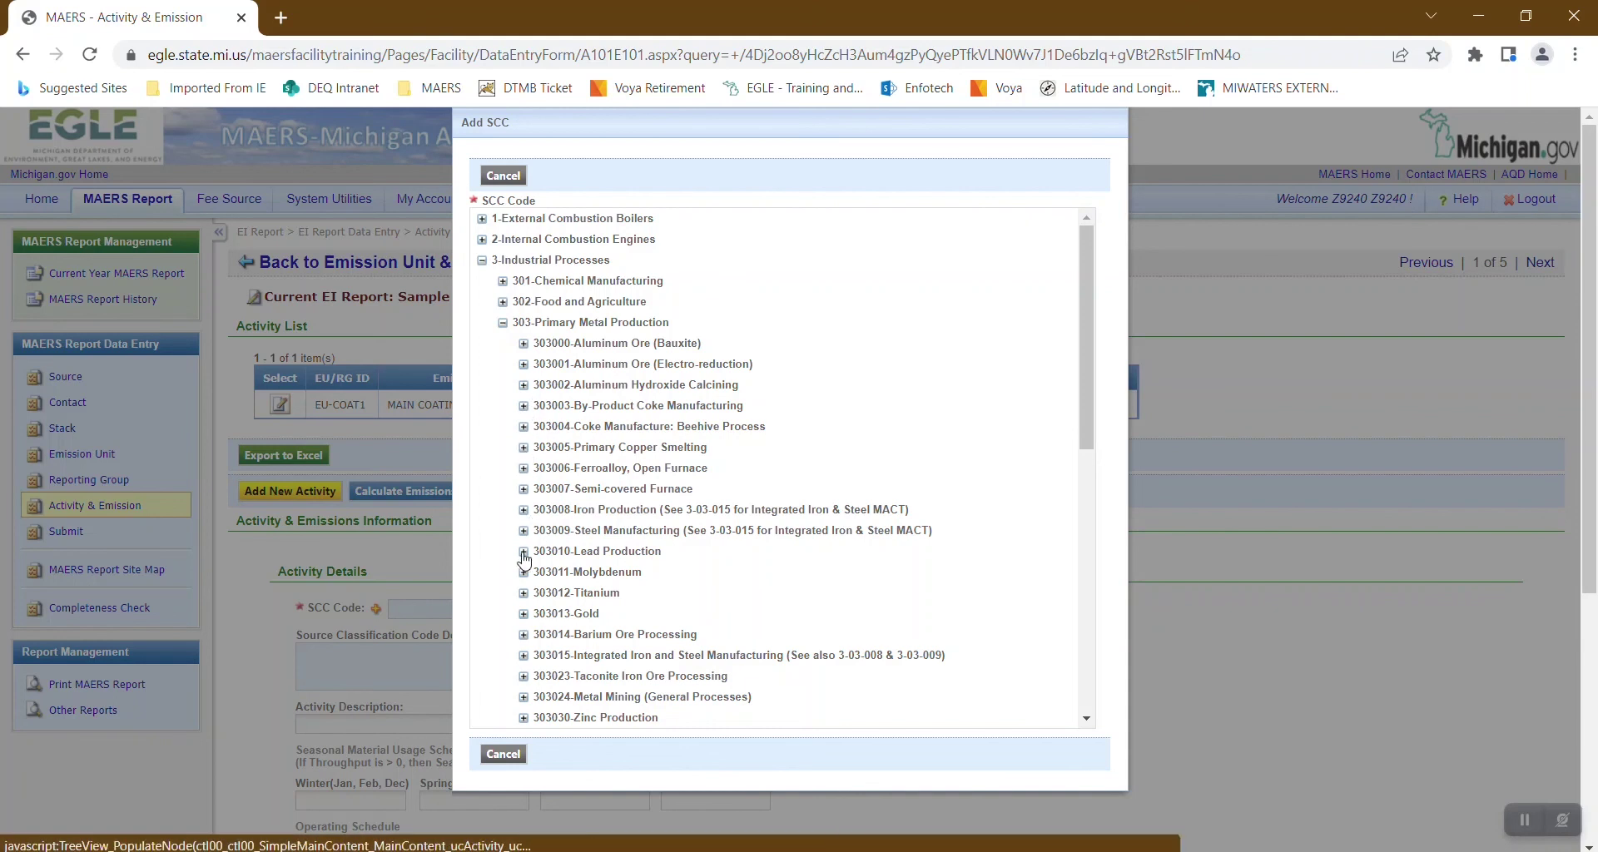
pyautogui.click(647, 593)
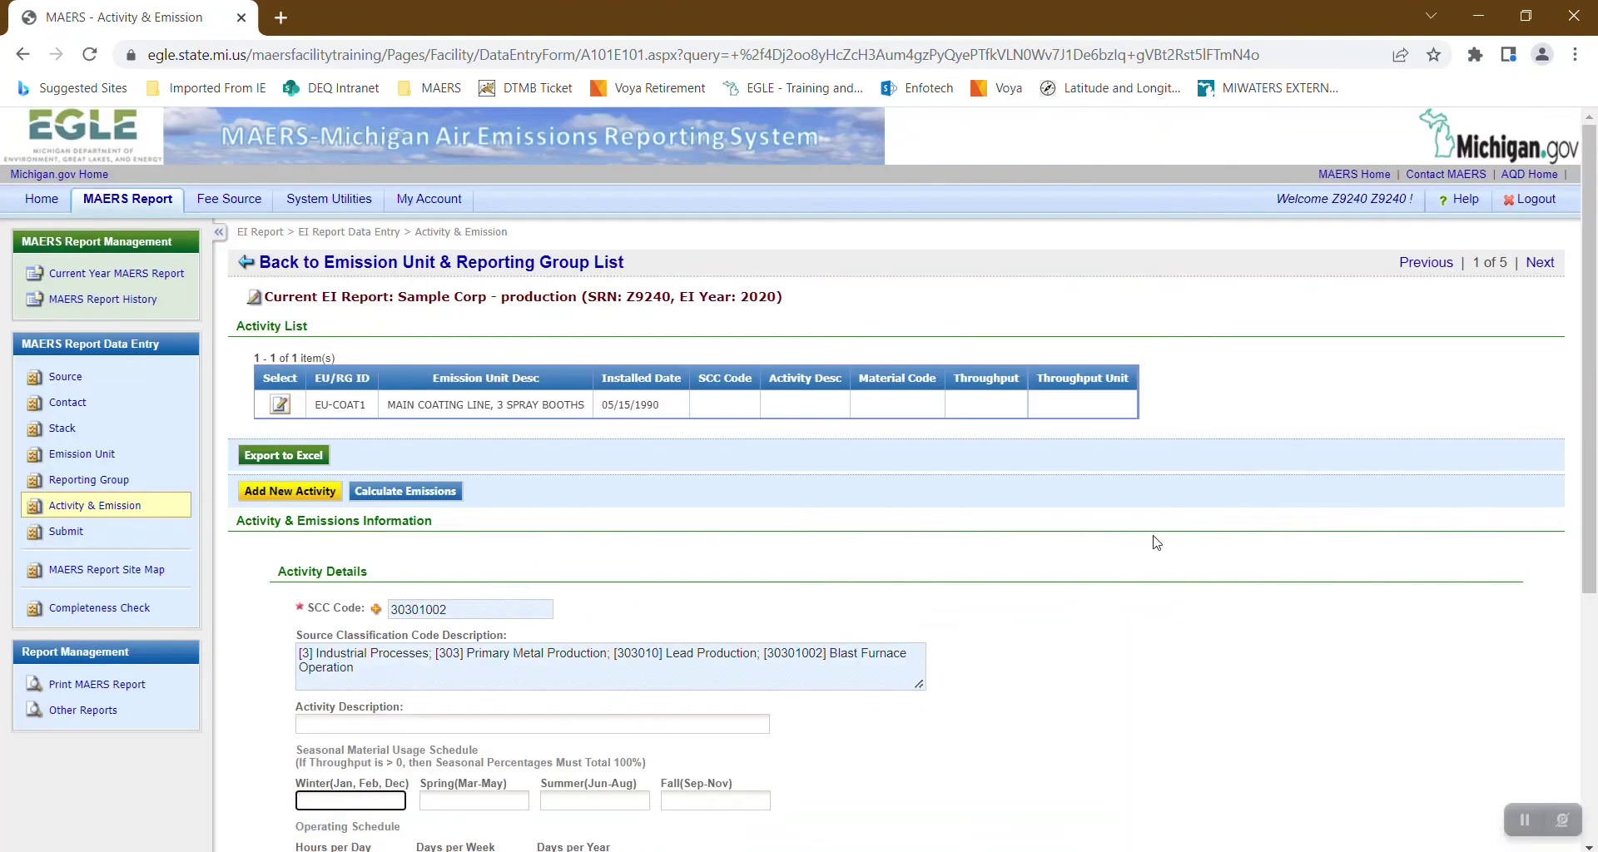
# Set EU-COAT1's seasonal material usage to 25% winter, 30% spring, 20% summer and 25% fall.
pyautogui.moveTo(1593, 495); pyautogui.dragTo(1594, 655)
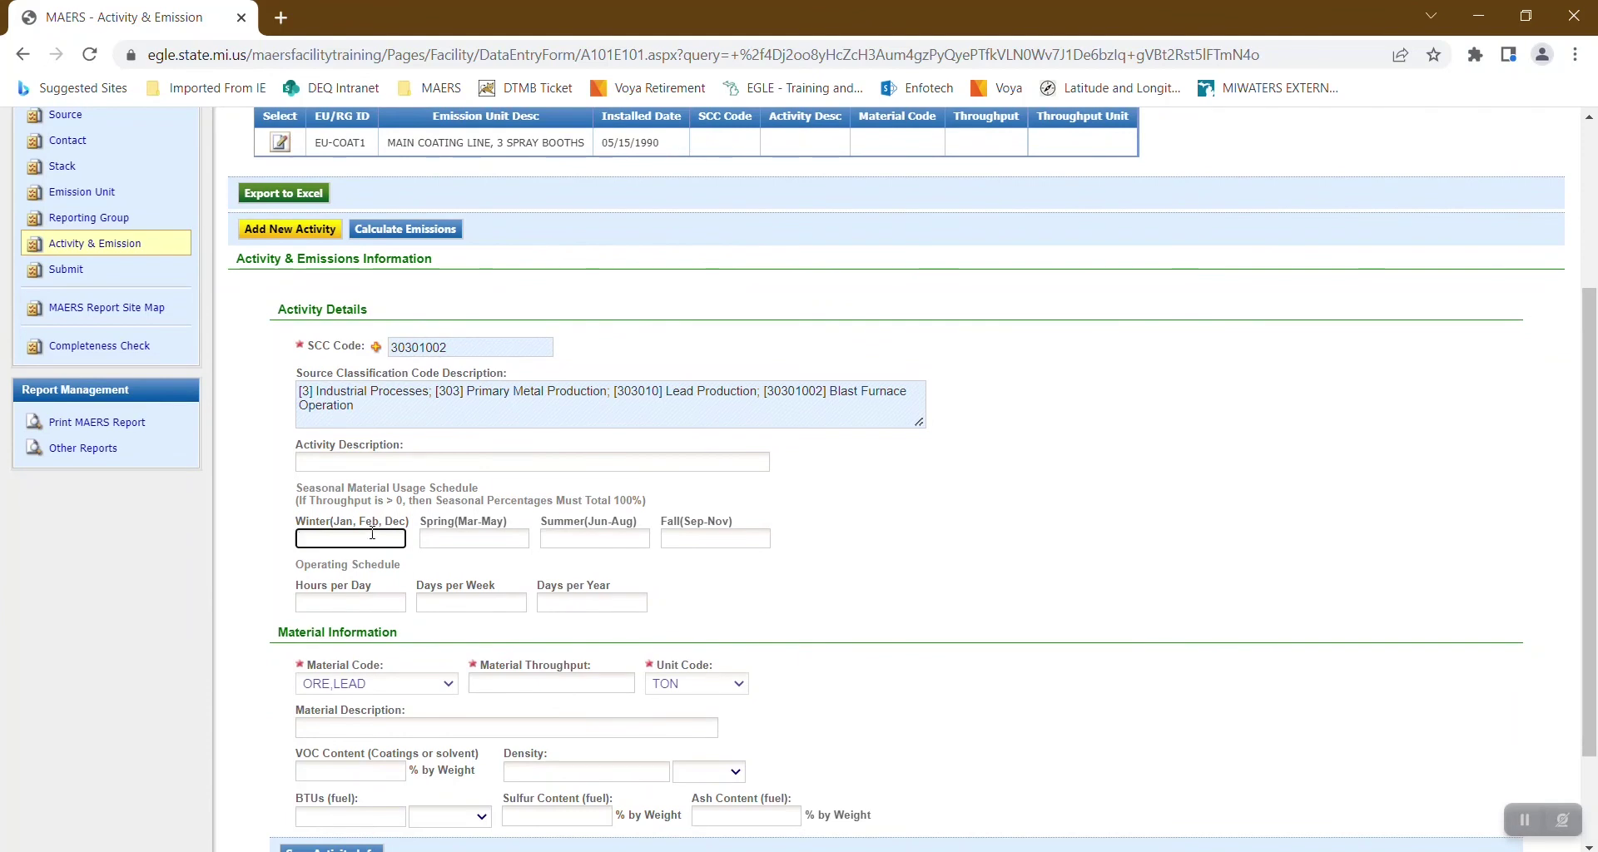
pyautogui.write('25')
pyautogui.press('Tab')
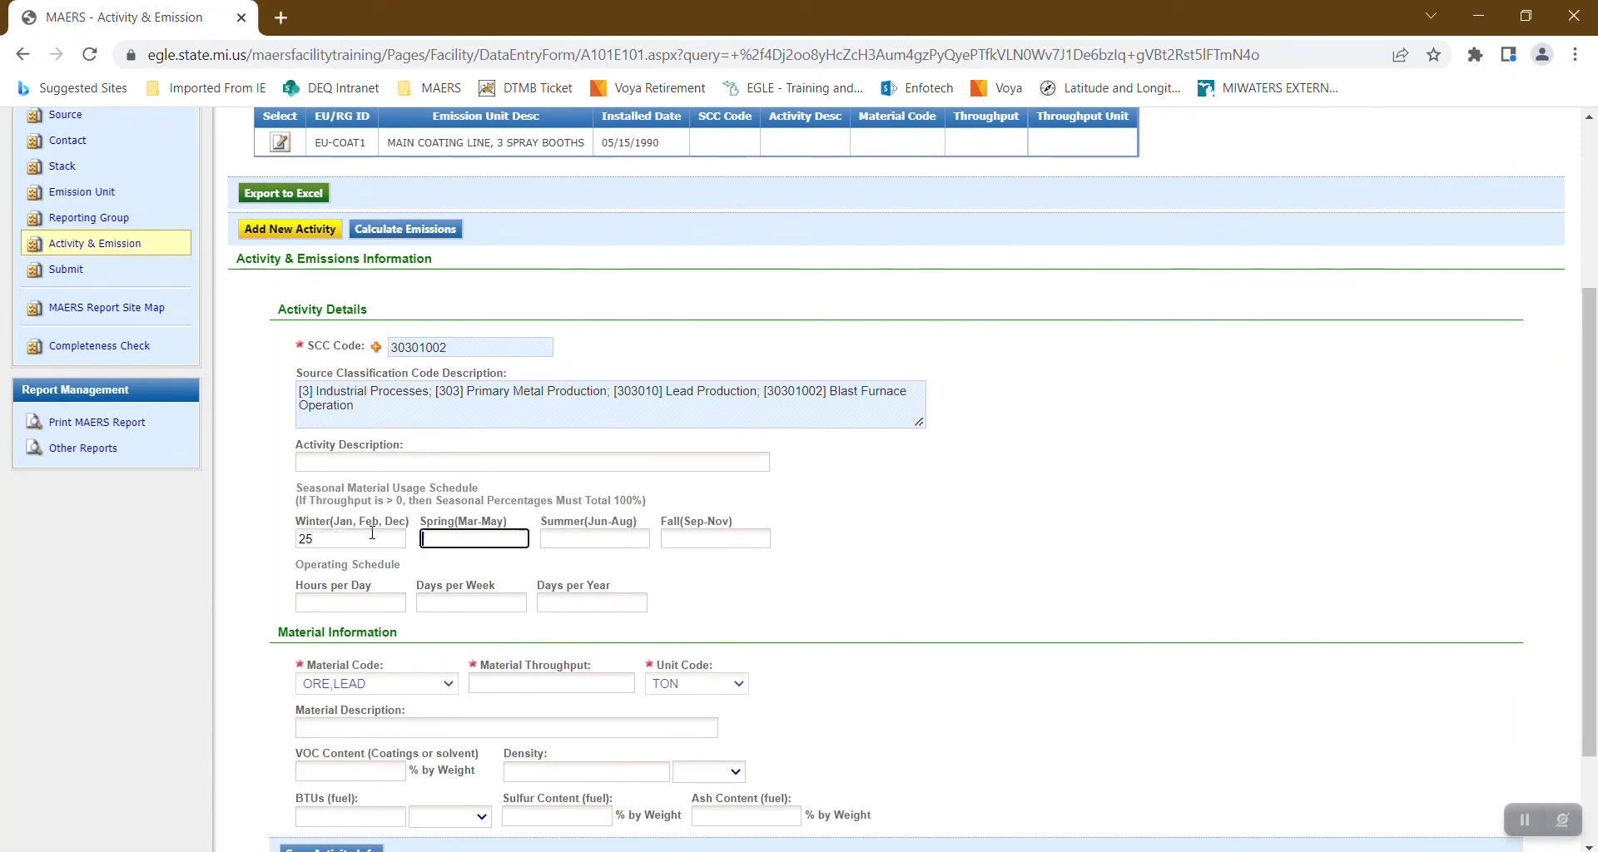
pyautogui.write('30')
pyautogui.press('Tab')
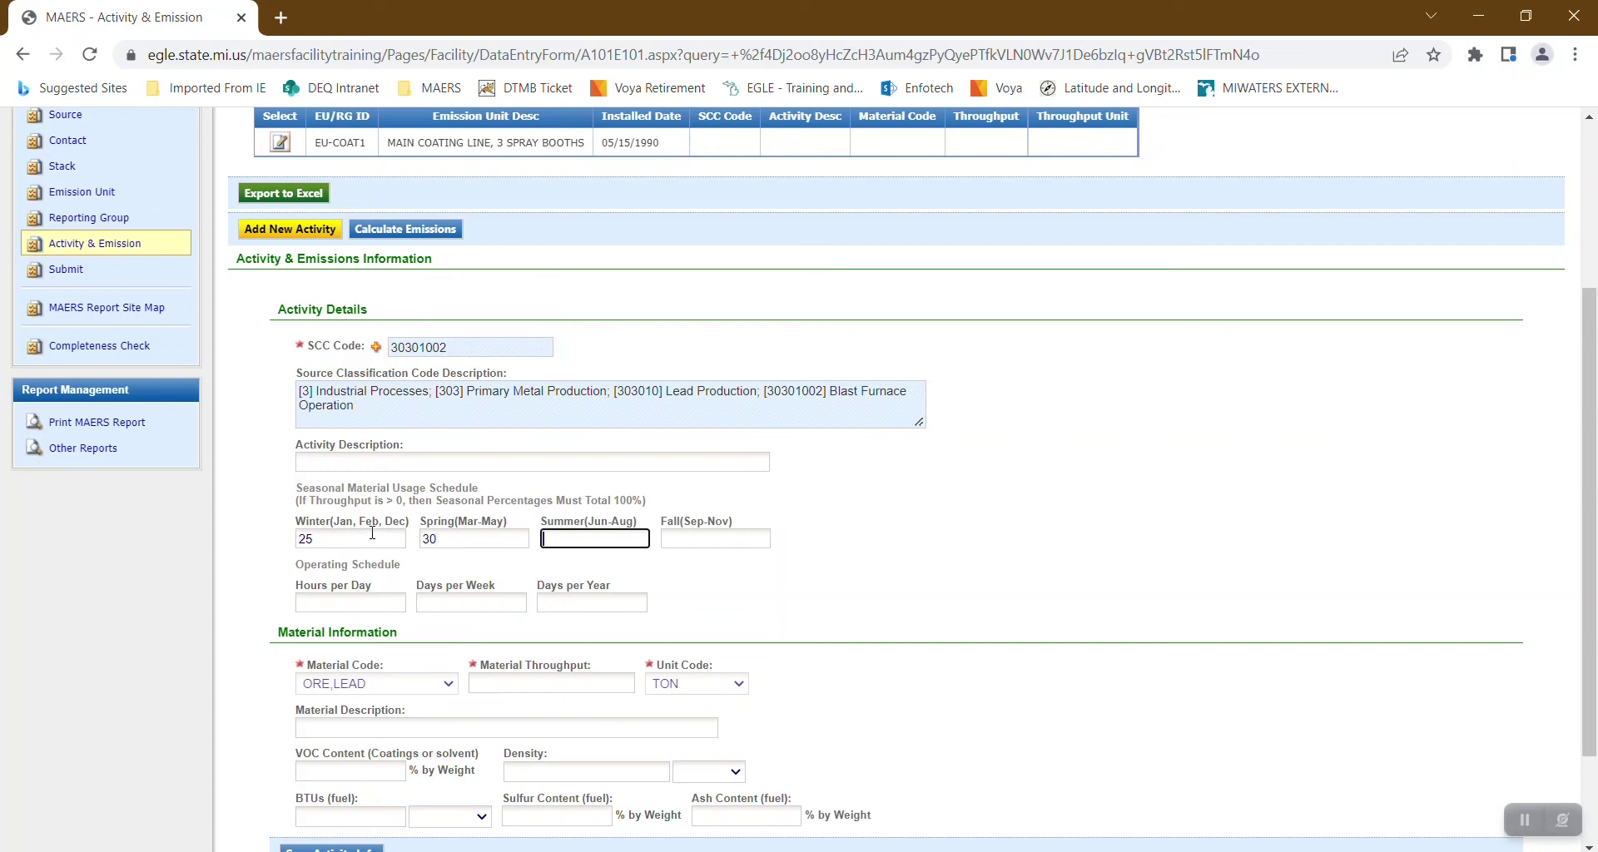
pyautogui.write('20')
pyautogui.press('Tab')
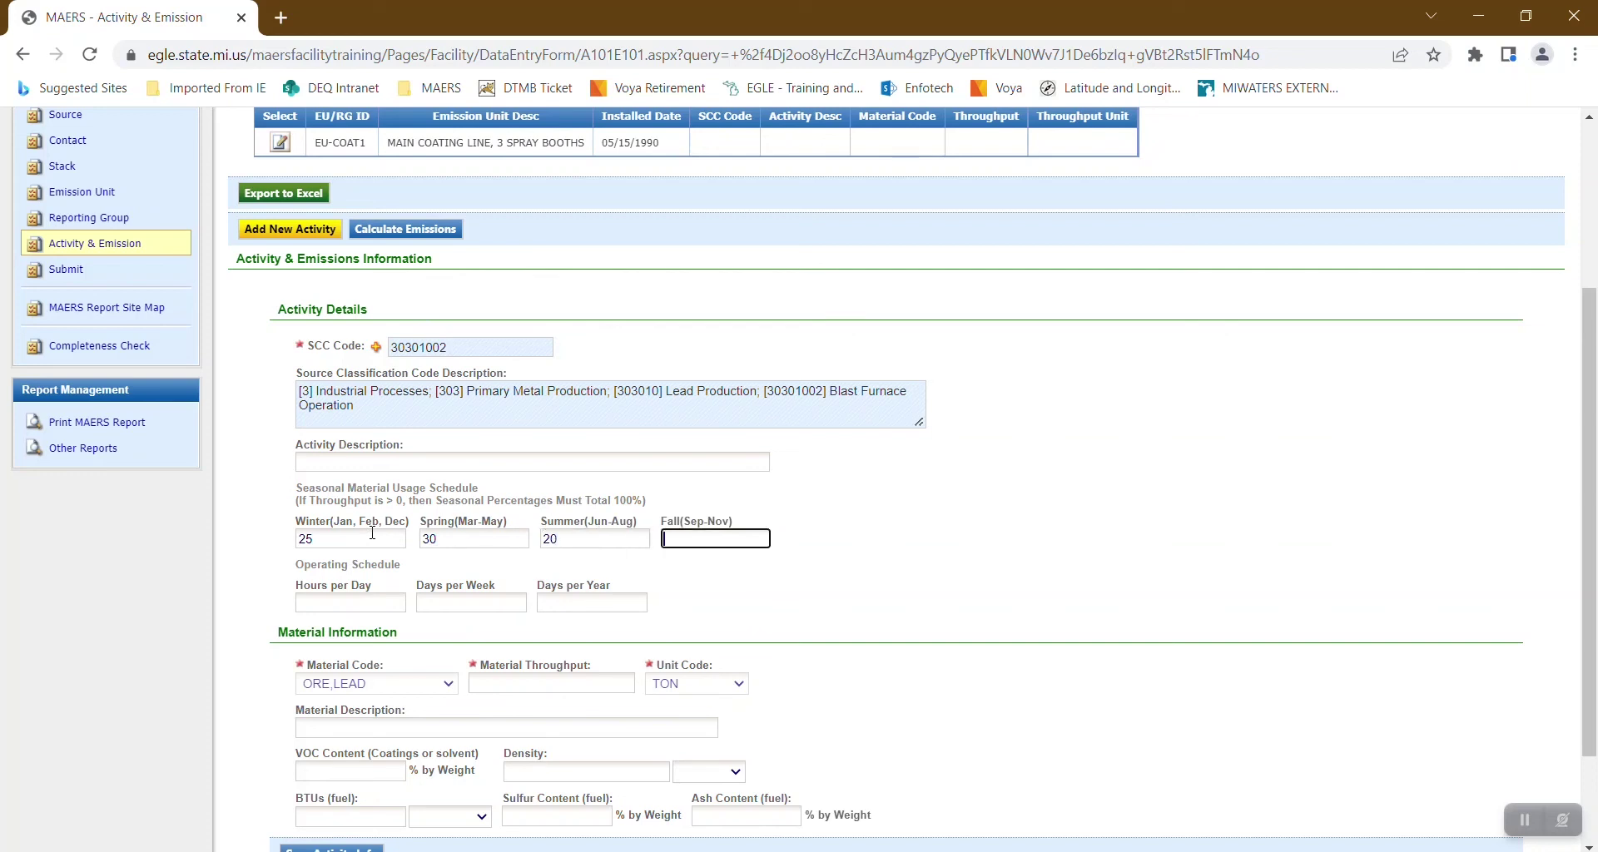
pyautogui.write('25')
# Set EU-COAT1's operating schedule to 15 hours per day, 6 days per week and 365 days per year.
pyautogui.press('Tab')
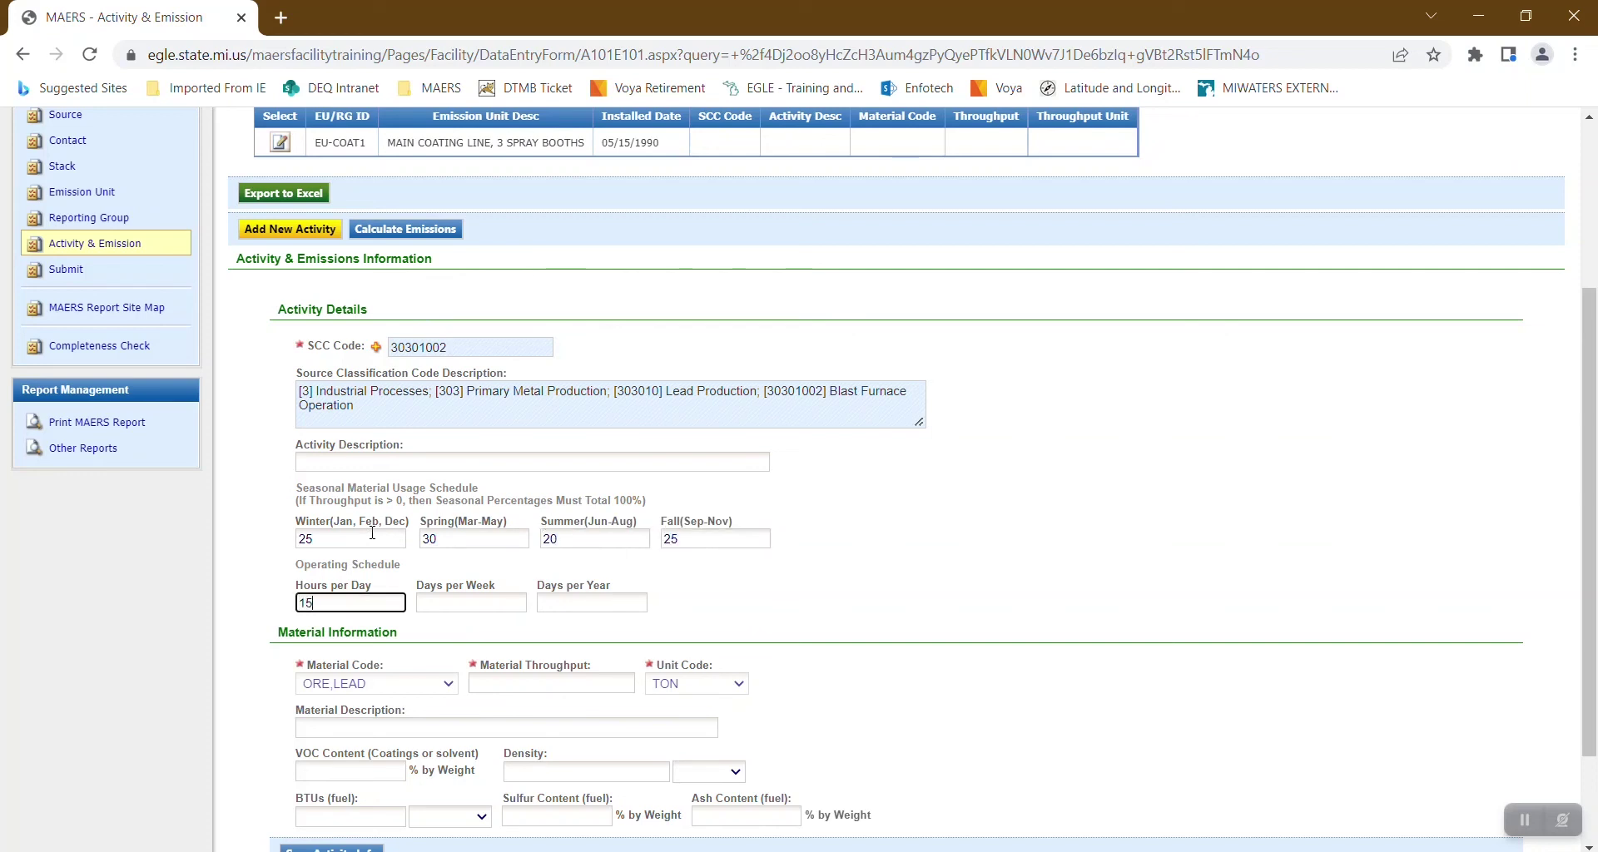
pyautogui.press('Tab')
pyautogui.write('6')
pyautogui.press('Tab')
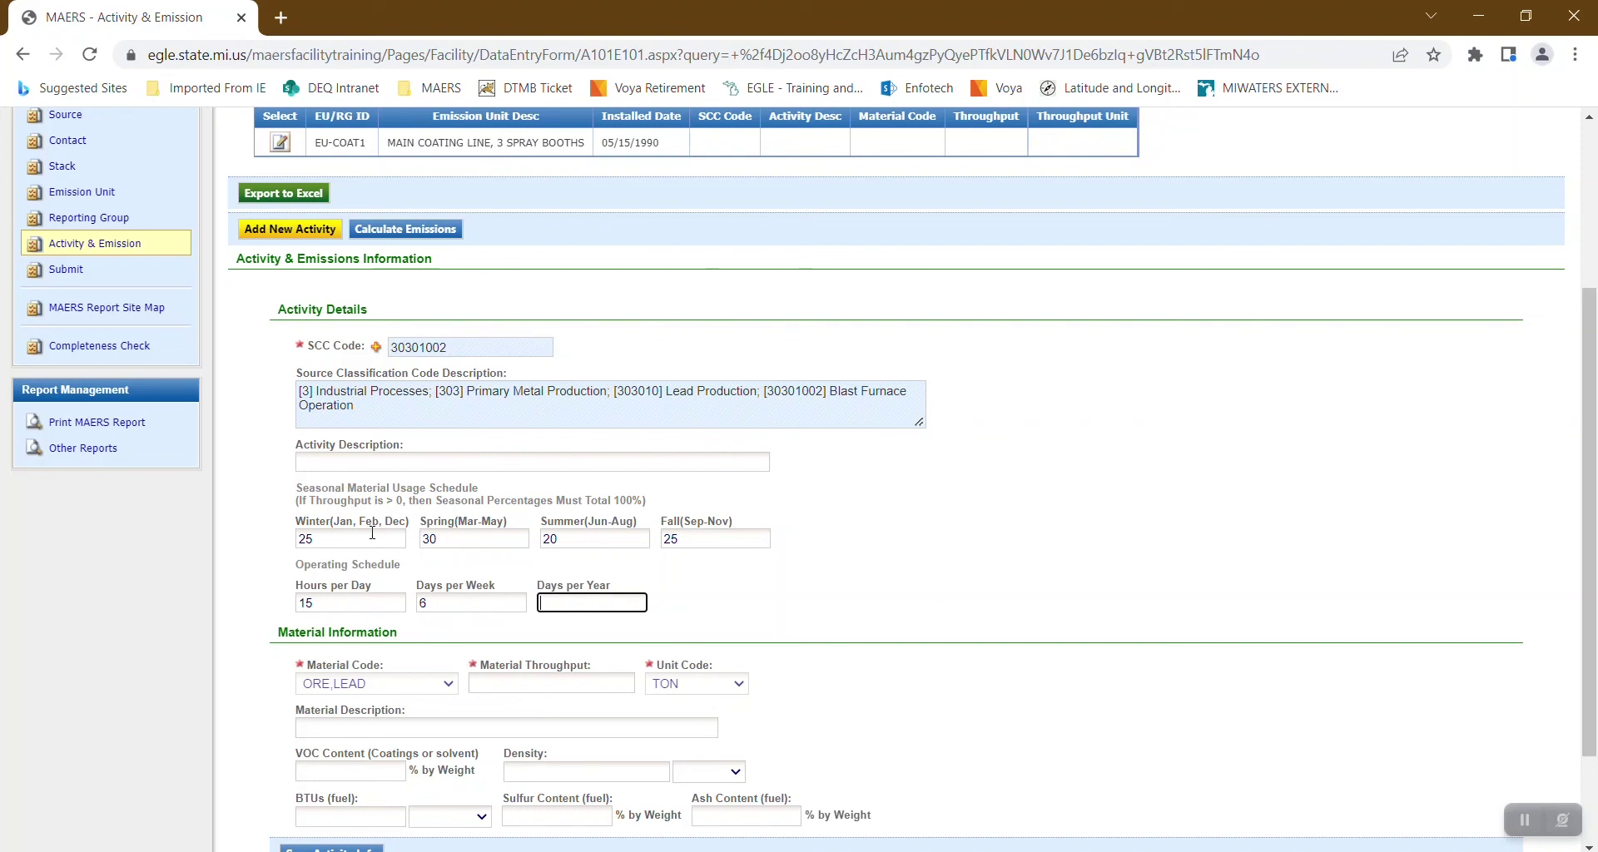
pyautogui.write('365')
# Enter a material throughput of 100 for EU-COAT1 and save the activity information.
pyautogui.click(525, 683)
pyautogui.write('100')
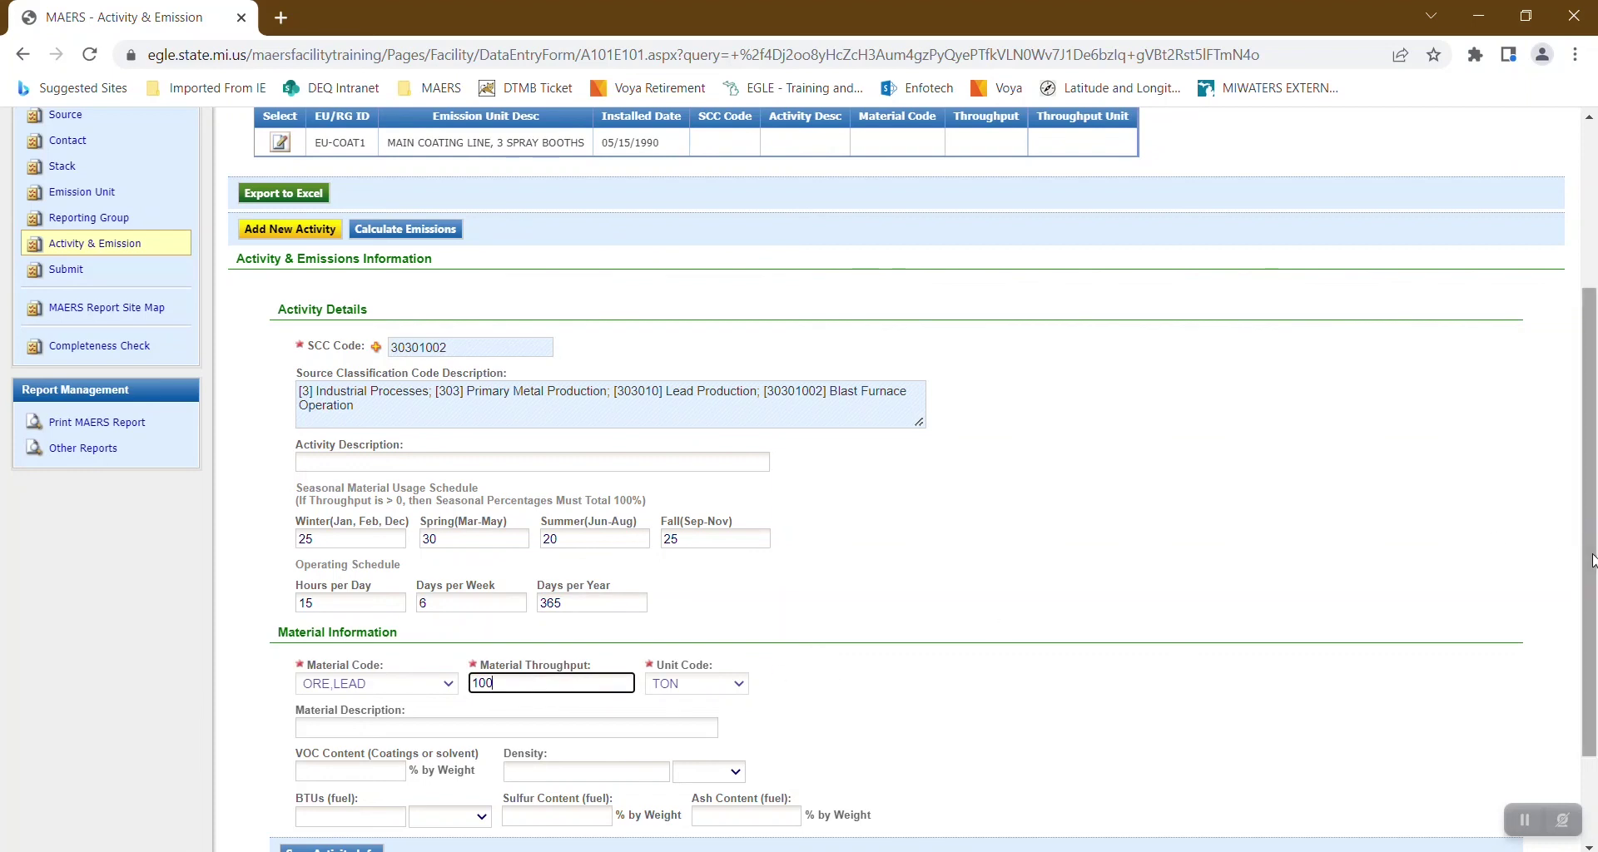
pyautogui.scroll(-2, 1591, 580)
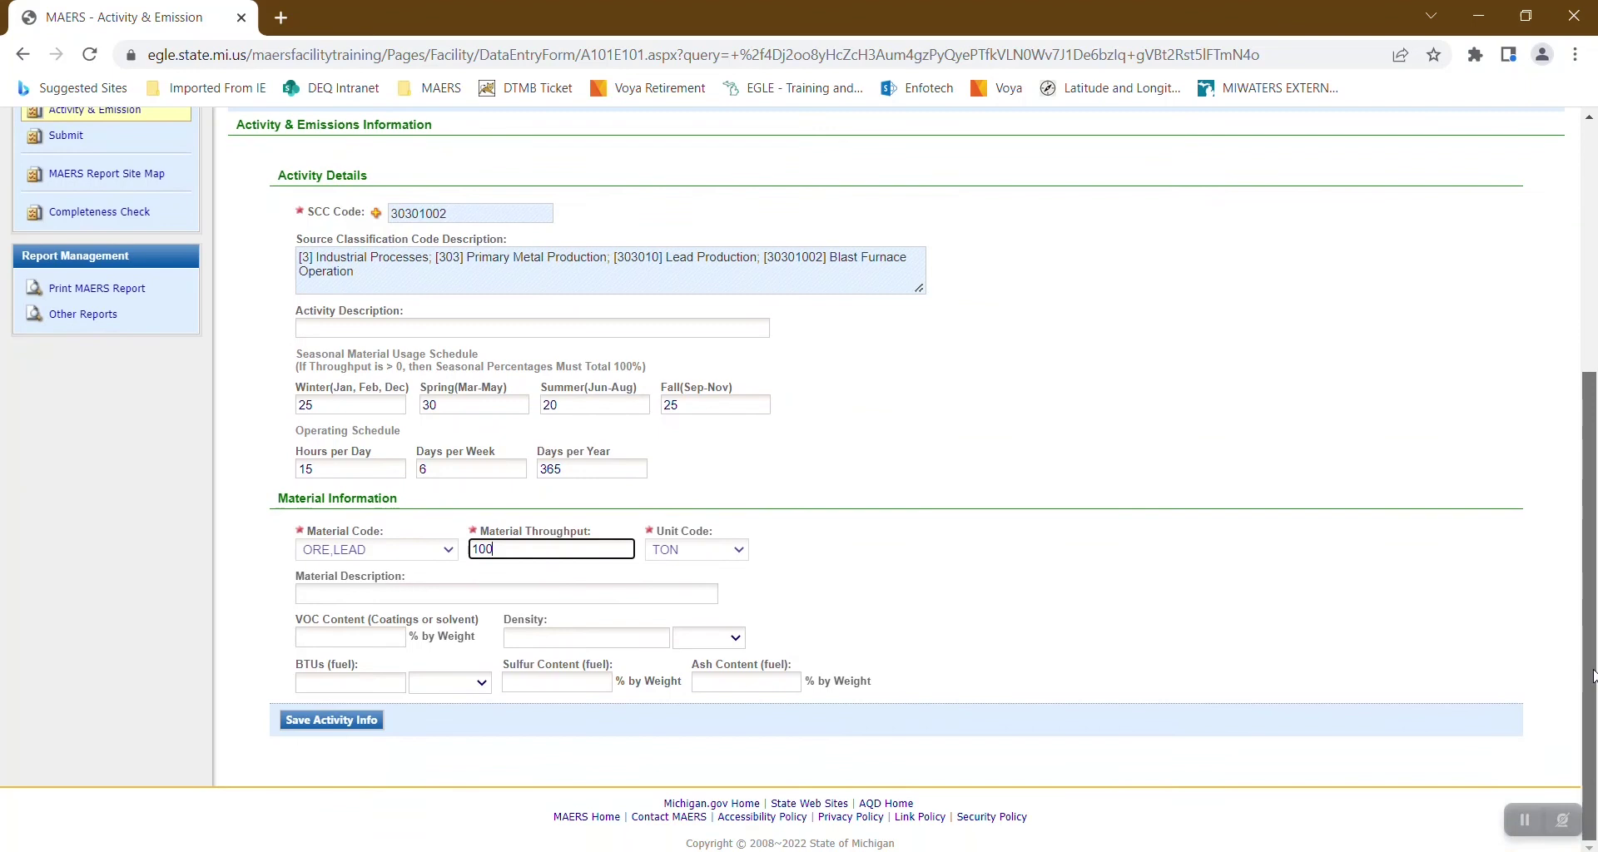
pyautogui.click(378, 722)
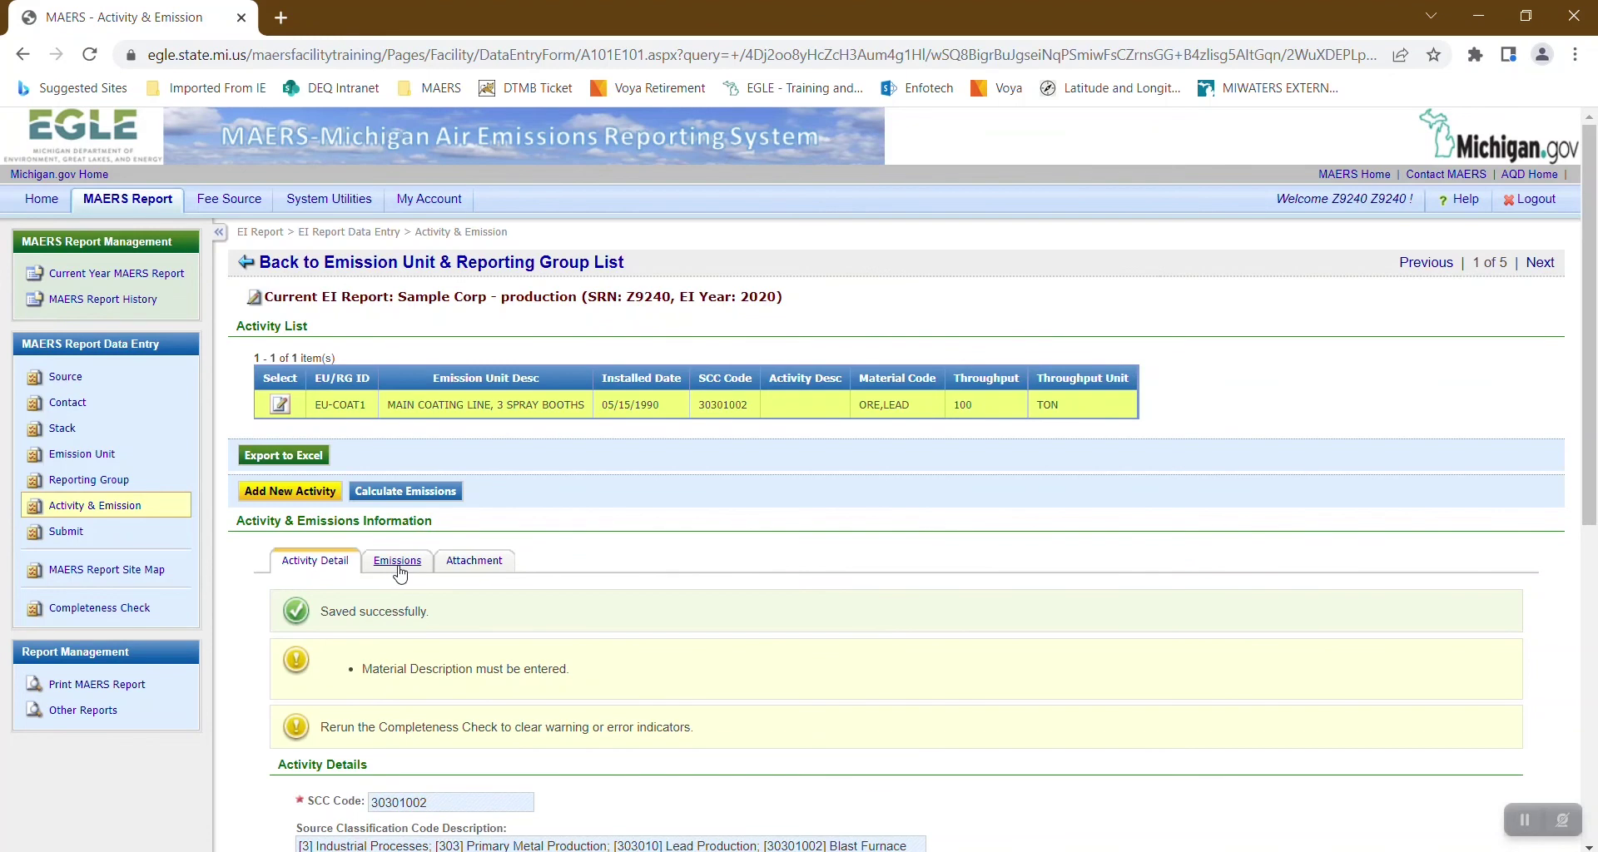
# Calculate EU-COAT1's emissions, save the system calculated values for LEAD, PM10,FLTRBLE and SO2, and return to the emission unit and reporting group list.
pyautogui.click(400, 567)
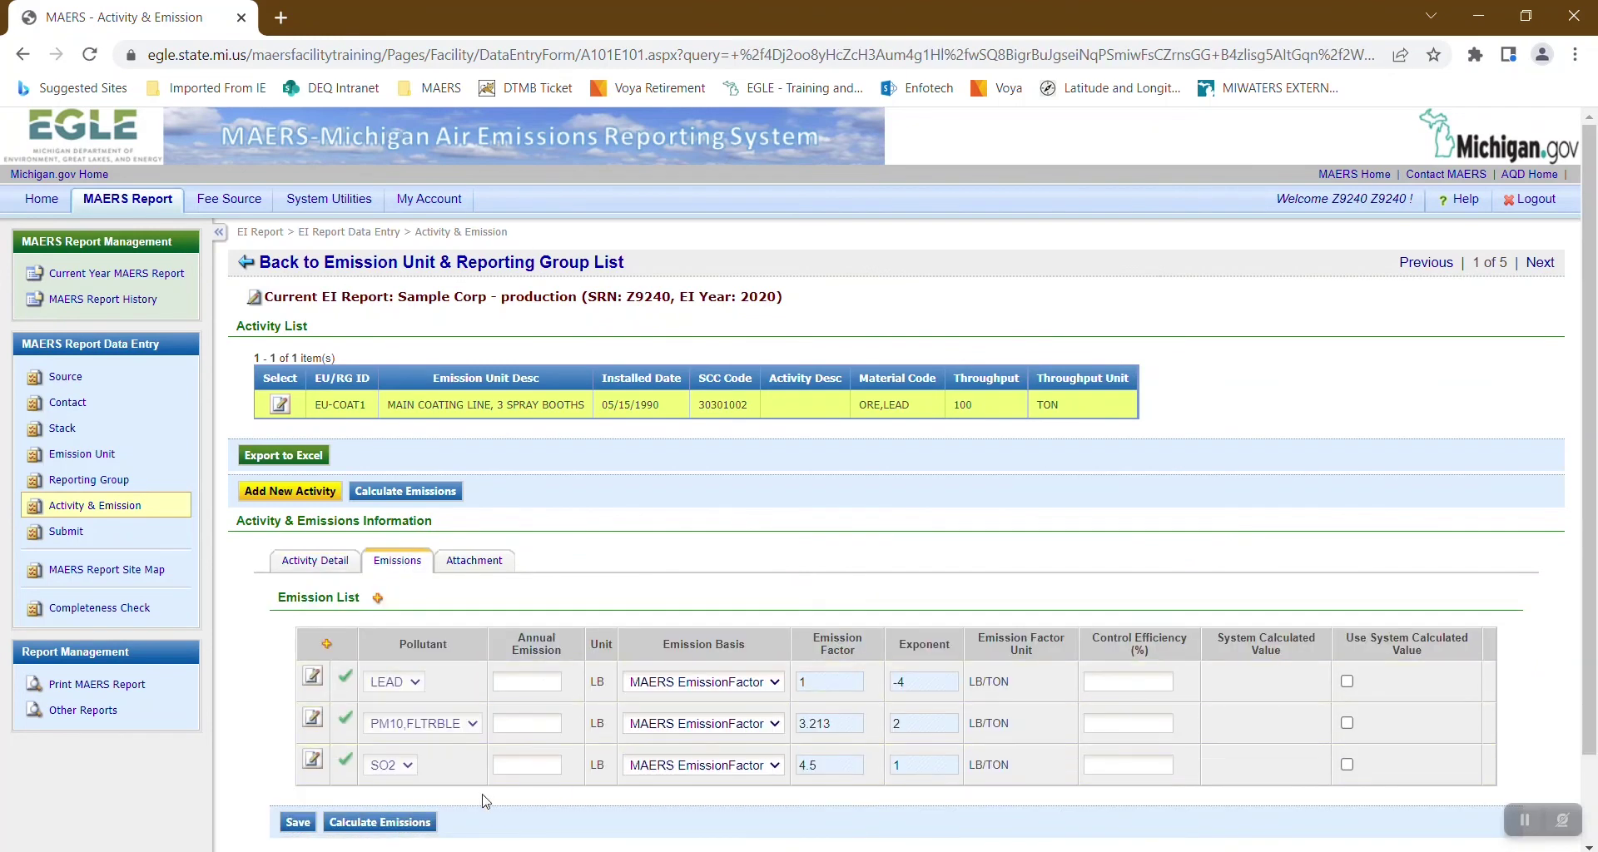
pyautogui.click(420, 823)
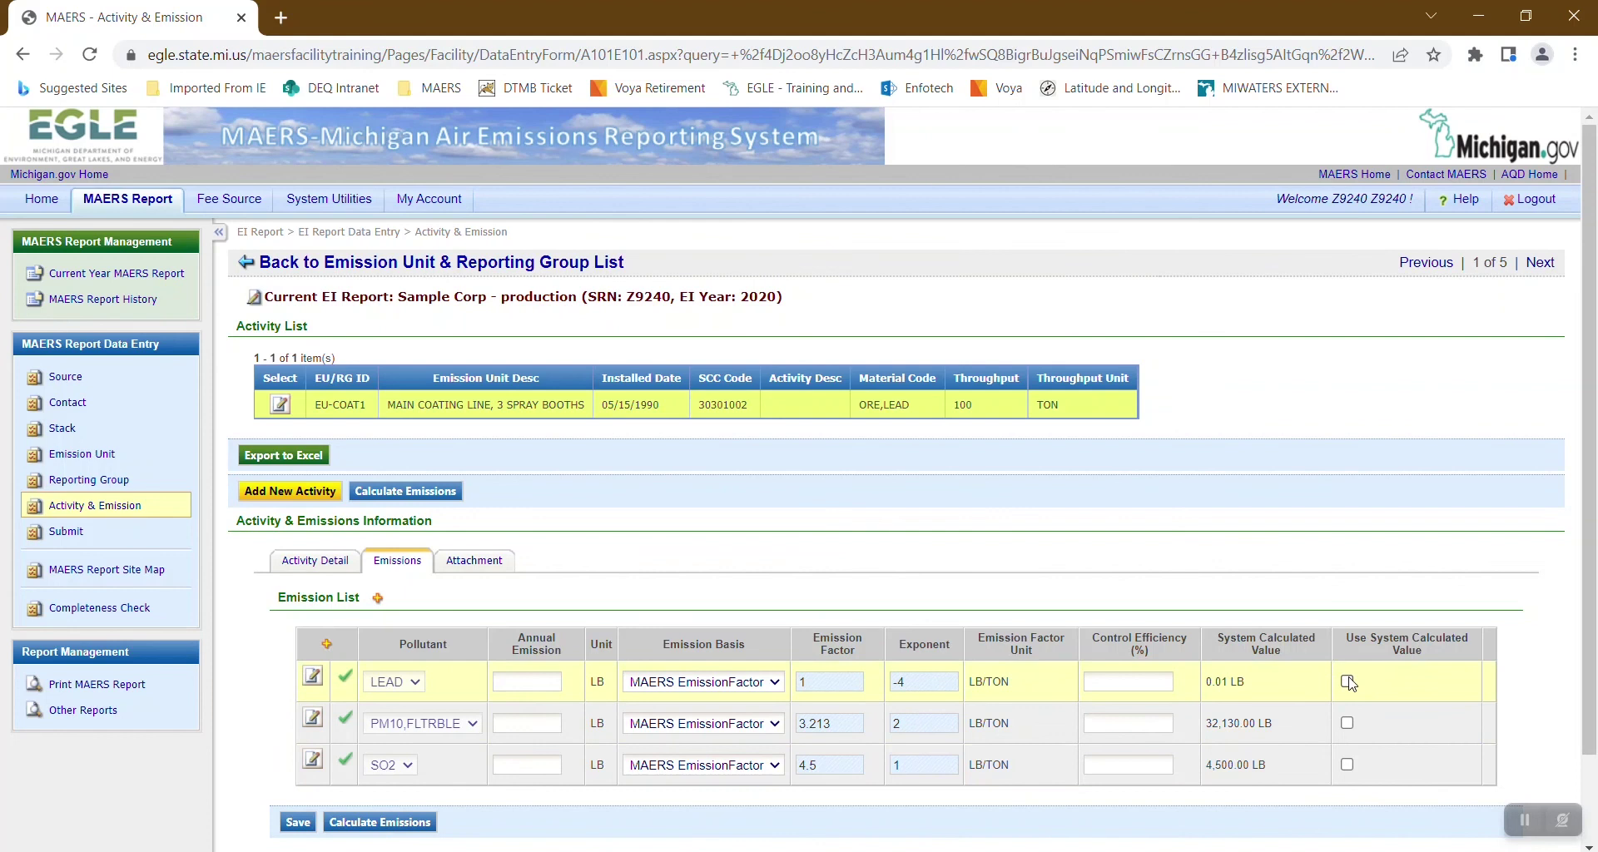
pyautogui.click(1347, 681)
pyautogui.click(1347, 723)
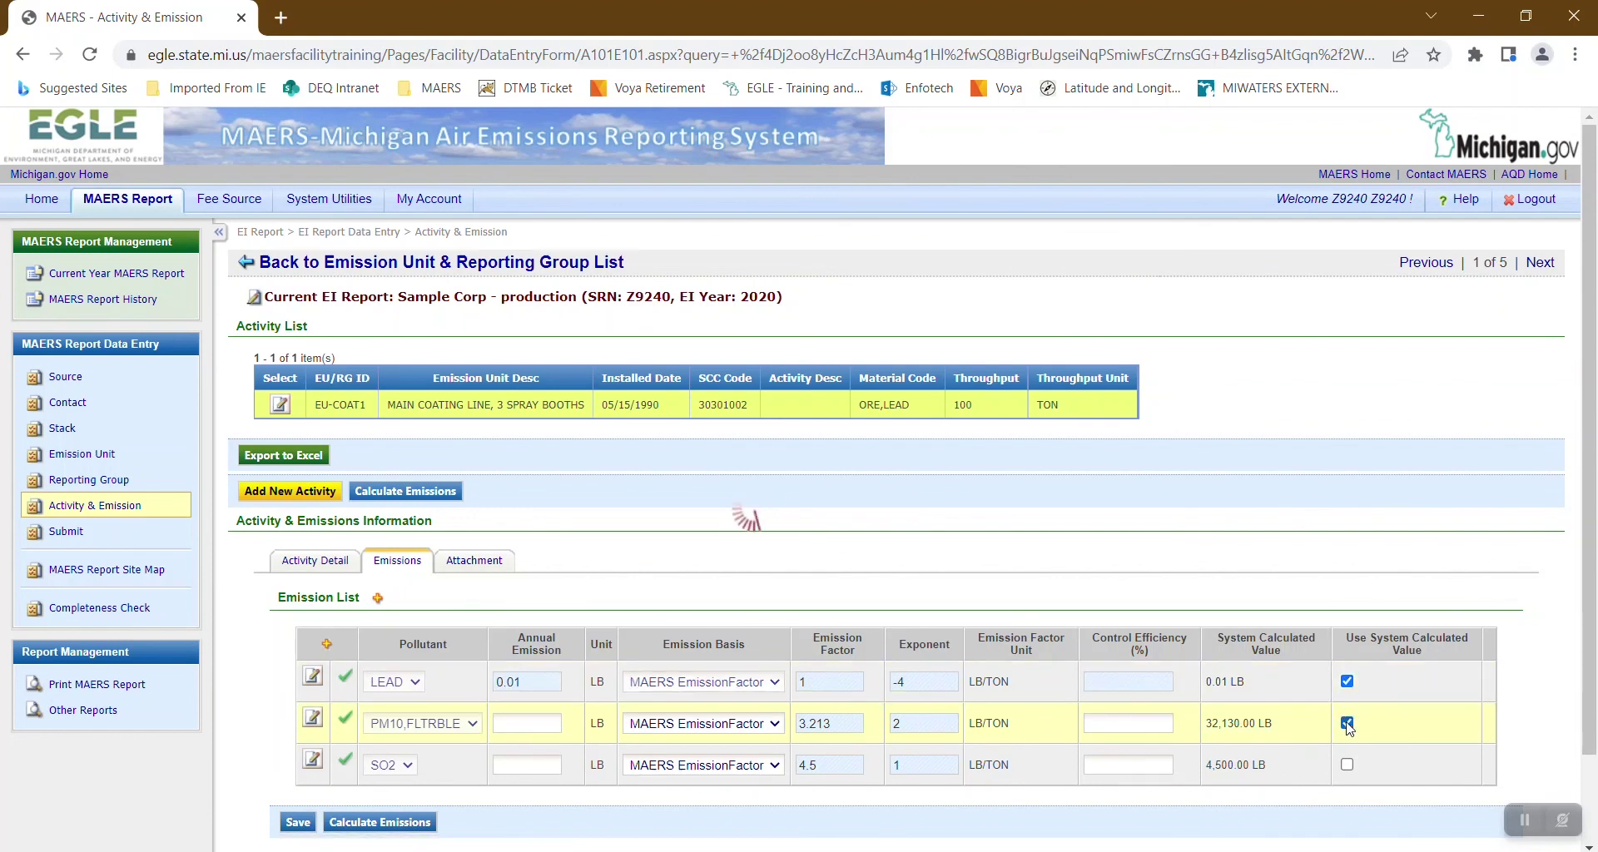
pyautogui.click(1347, 764)
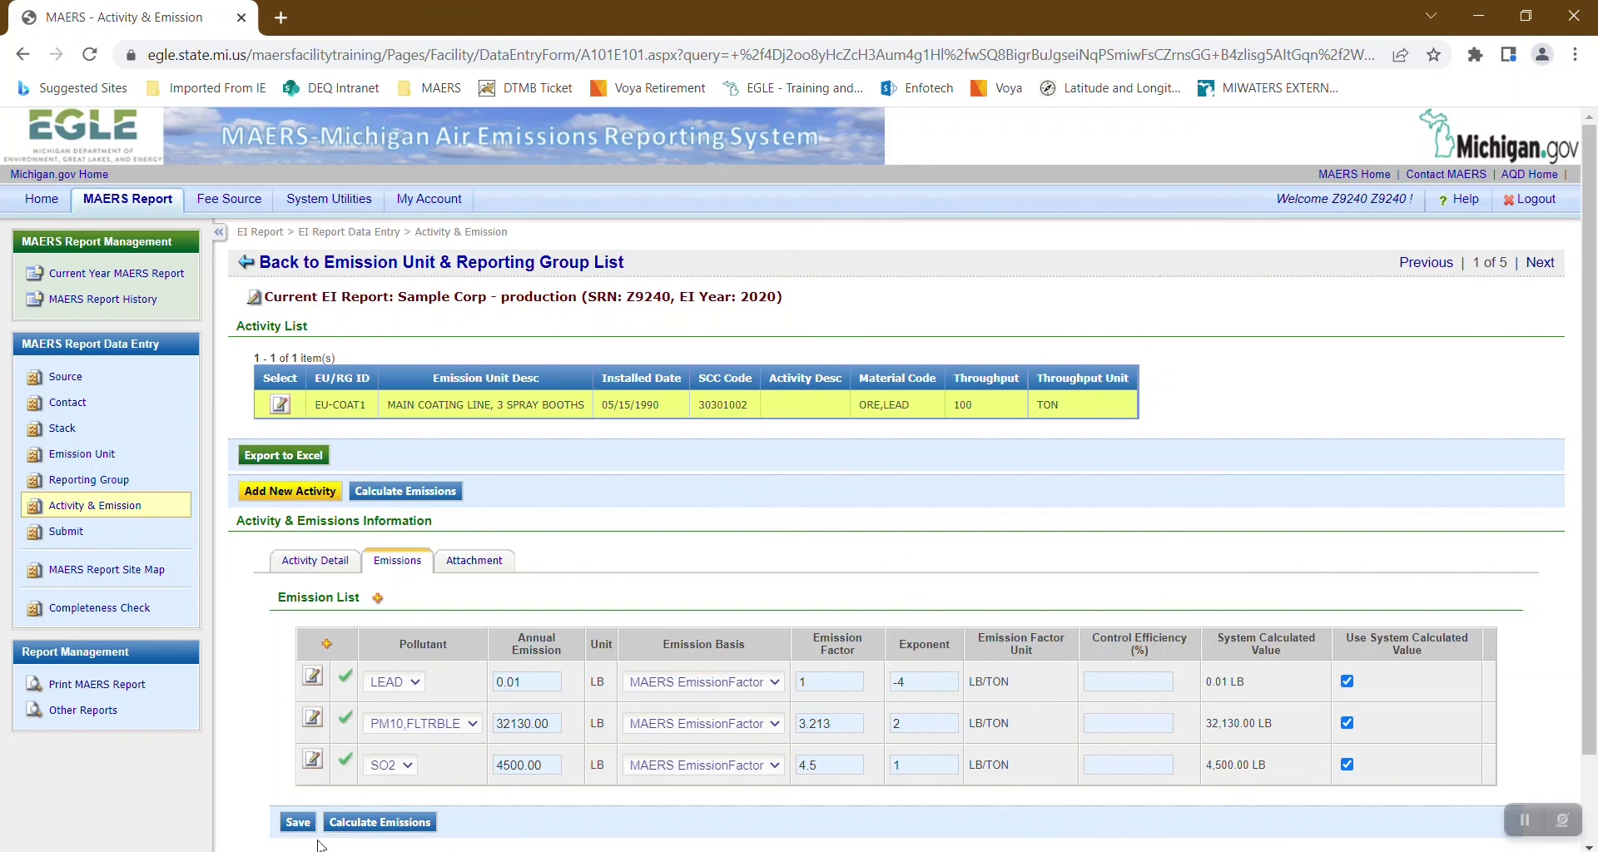
pyautogui.click(298, 822)
pyautogui.click(360, 263)
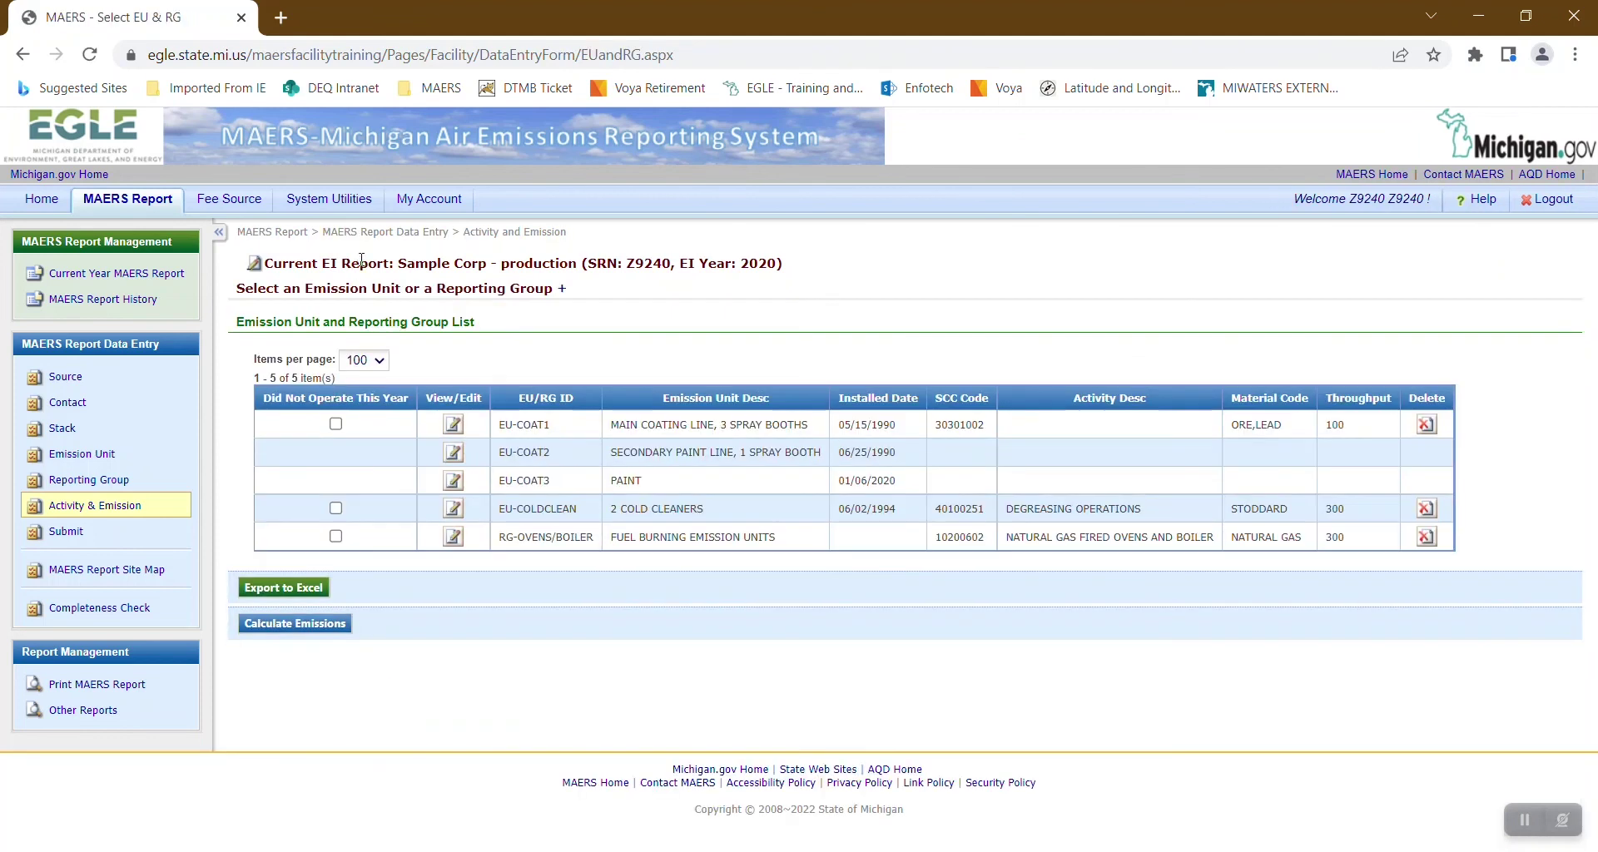